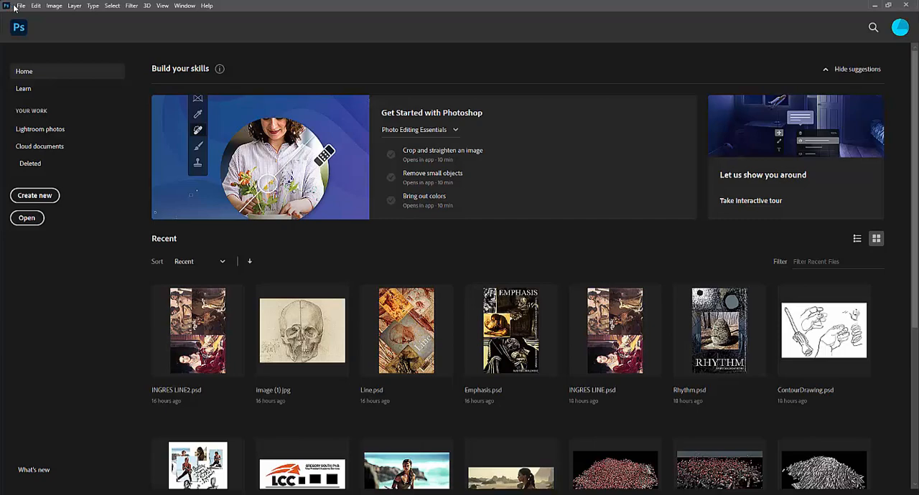
# Step: Create a new document from the Tabloid print preset, 11 x 17 in at 300 ppi, in portrait orientation
pyautogui.click(19, 6)
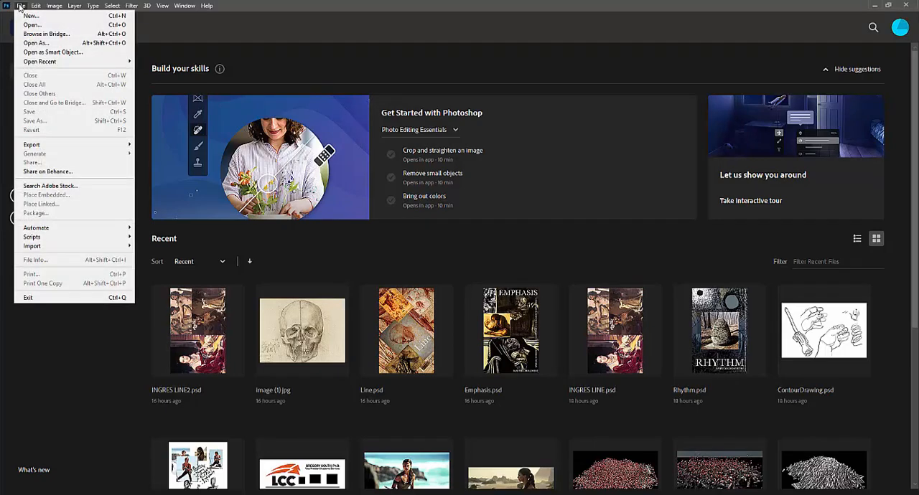
pyautogui.click(29, 16)
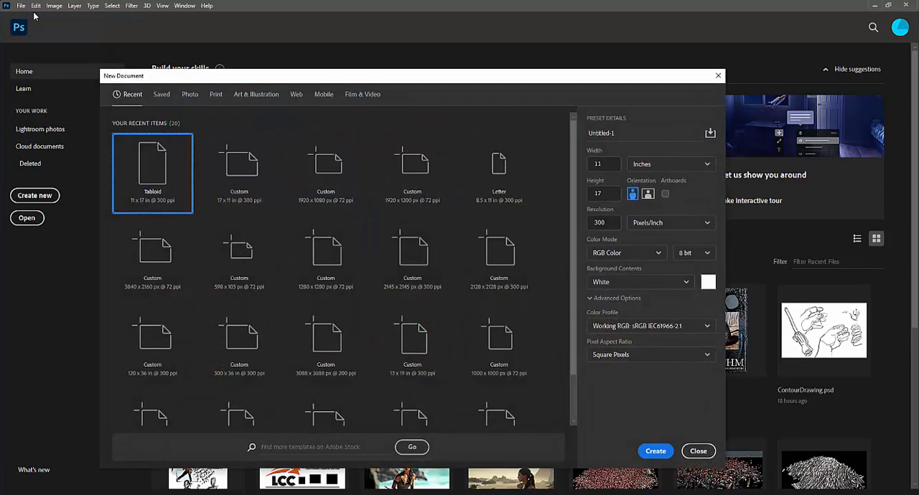
pyautogui.click(216, 98)
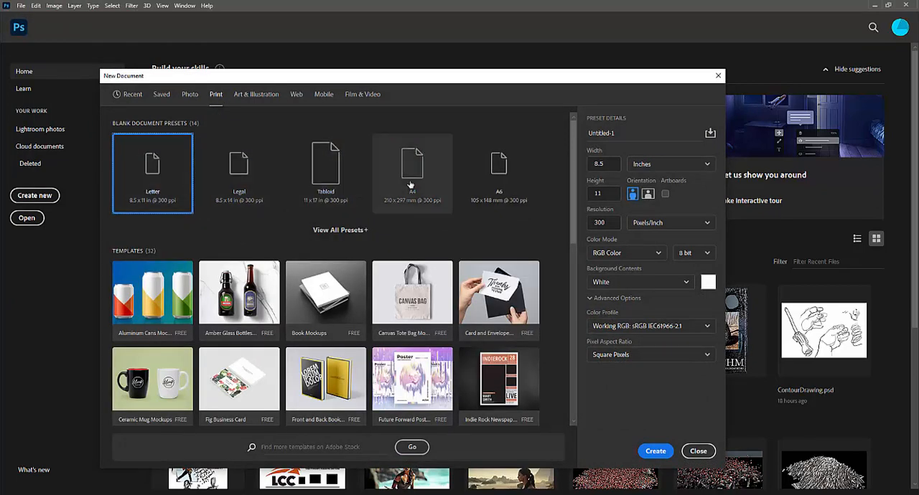
pyautogui.click(335, 168)
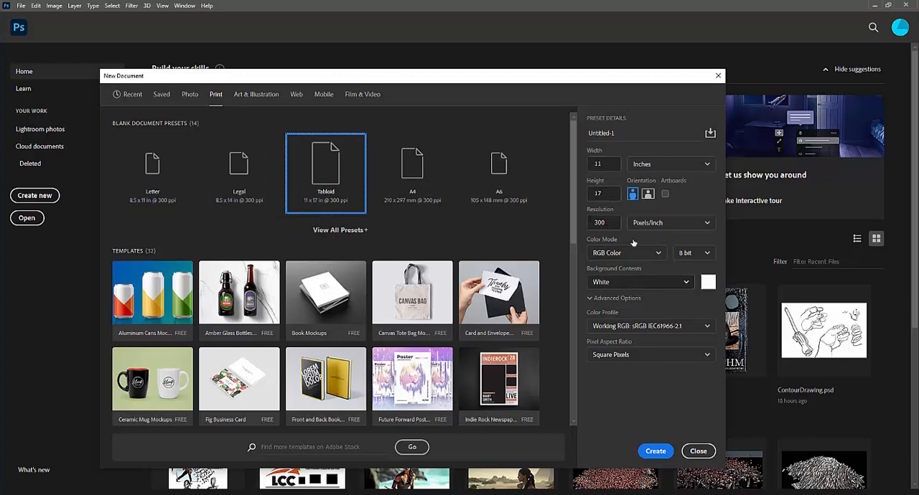
pyautogui.click(655, 451)
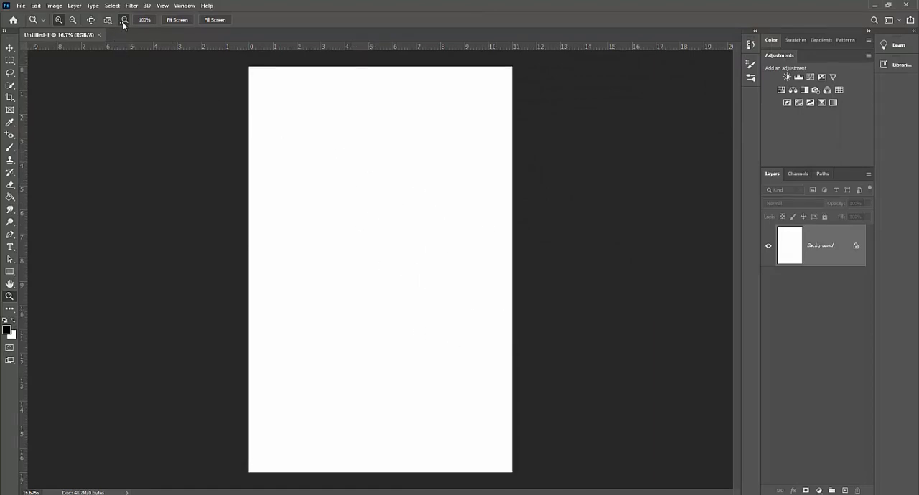
# Step: Preview a guide layout of 6 columns and 8 rows, switching the rows off and on again
pyautogui.click(162, 6)
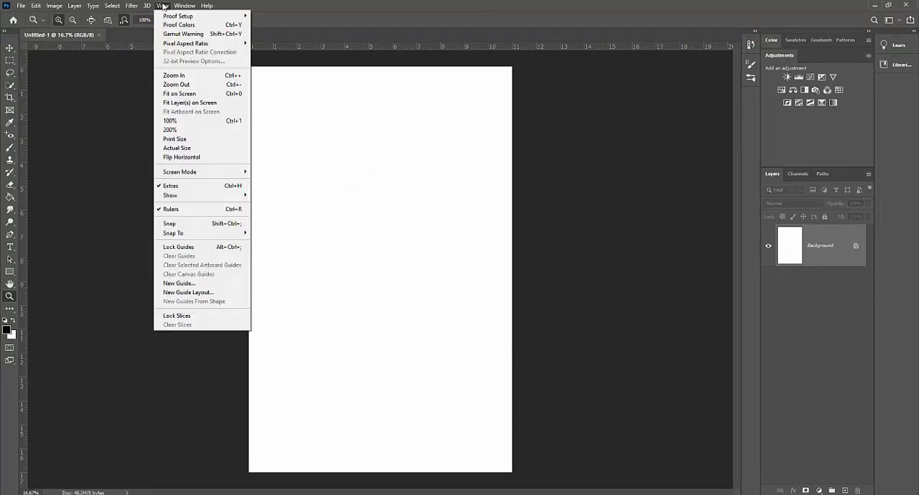
pyautogui.click(202, 292)
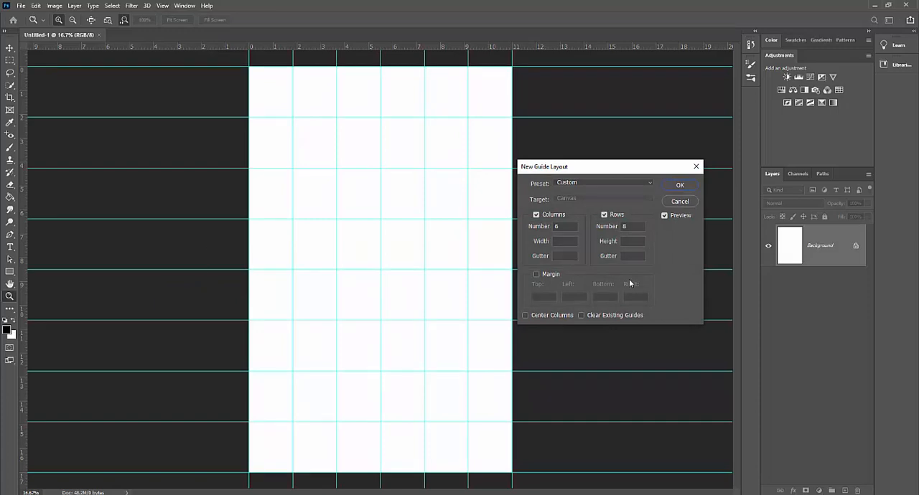
pyautogui.doubleClick(558, 227)
pyautogui.doubleClick(625, 227)
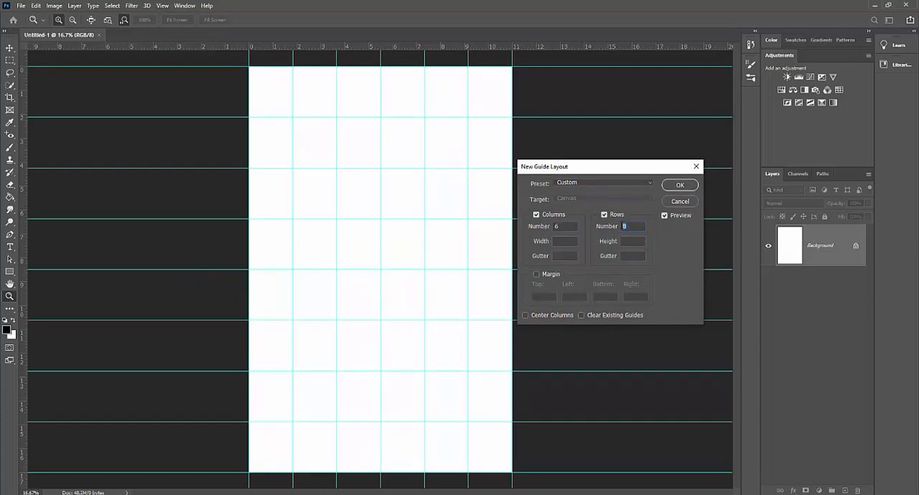
pyautogui.click(604, 215)
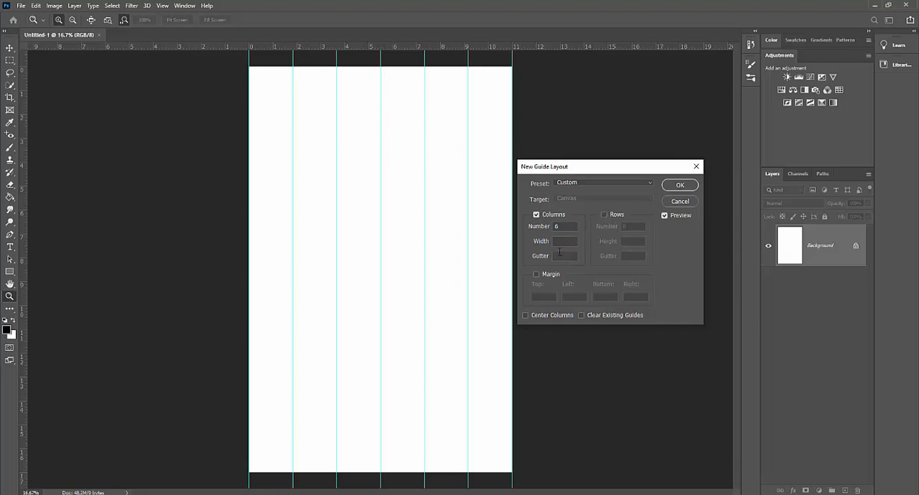
pyautogui.click(605, 215)
pyautogui.click(630, 226)
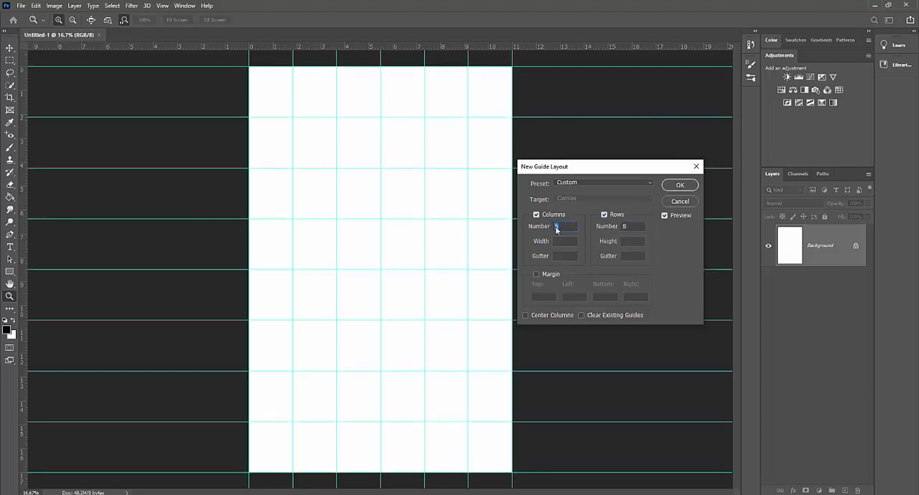
# Step: Try 0.2 in gutters for the columns and rows, reset both to 0, and apply the guide layout
pyautogui.click(564, 256)
pyautogui.write('.2')
pyautogui.click(624, 255)
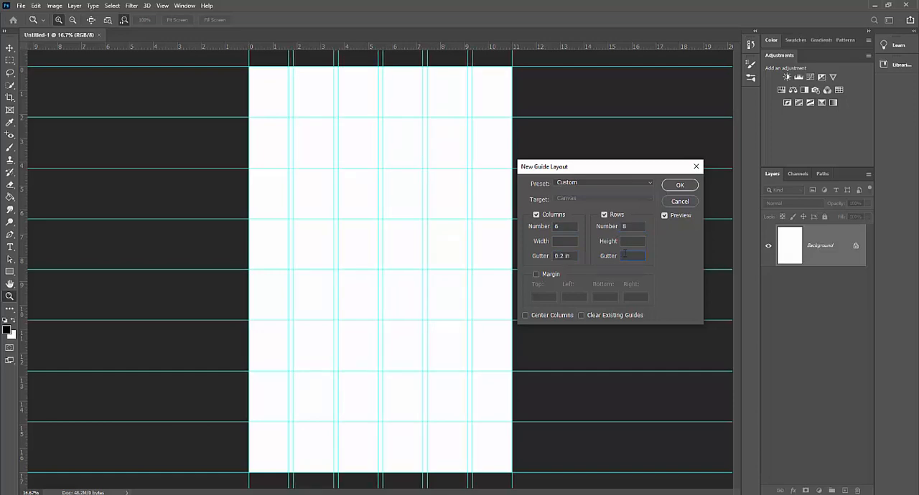
pyautogui.write('.2')
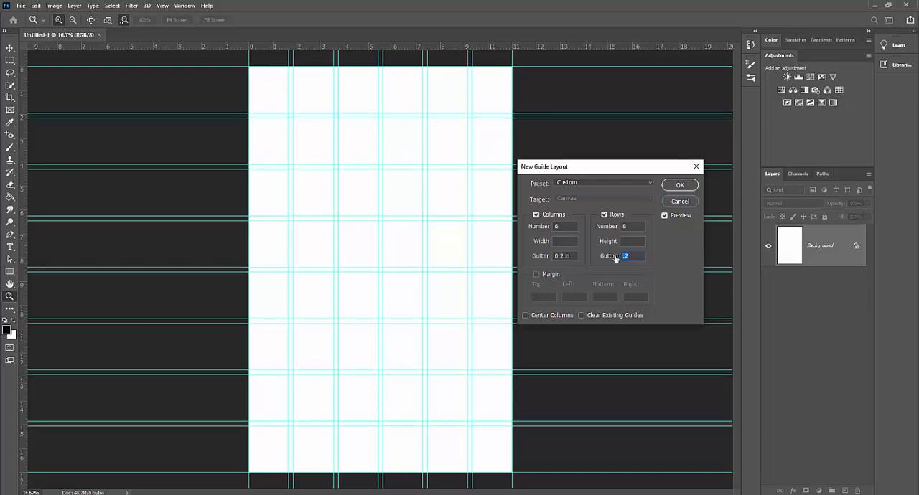
pyautogui.write('0')
pyautogui.click(579, 256)
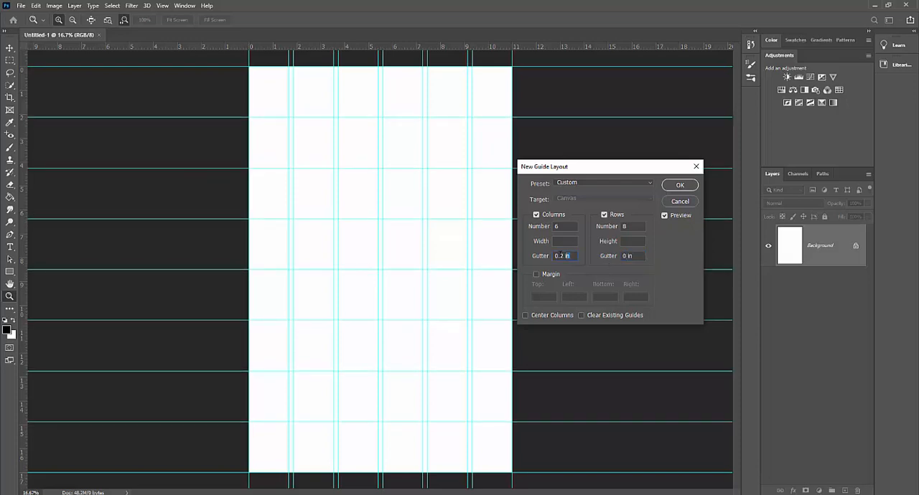
pyautogui.write('0')
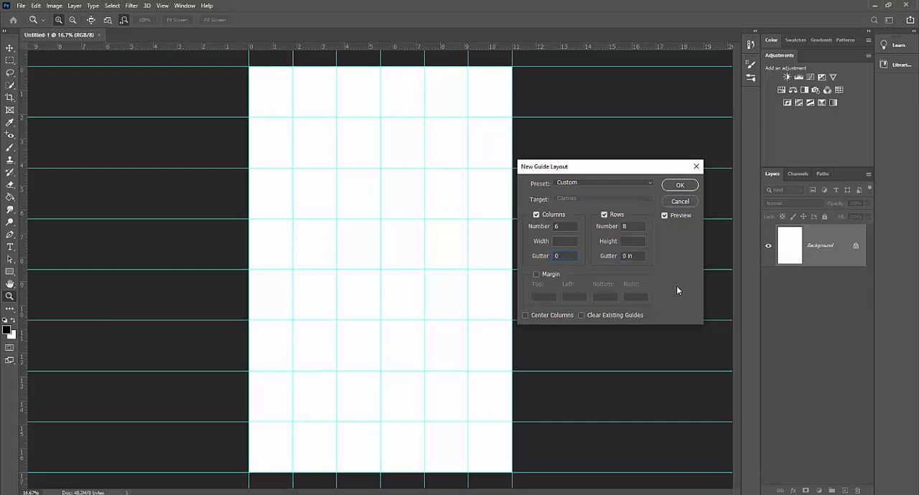
pyautogui.click(678, 186)
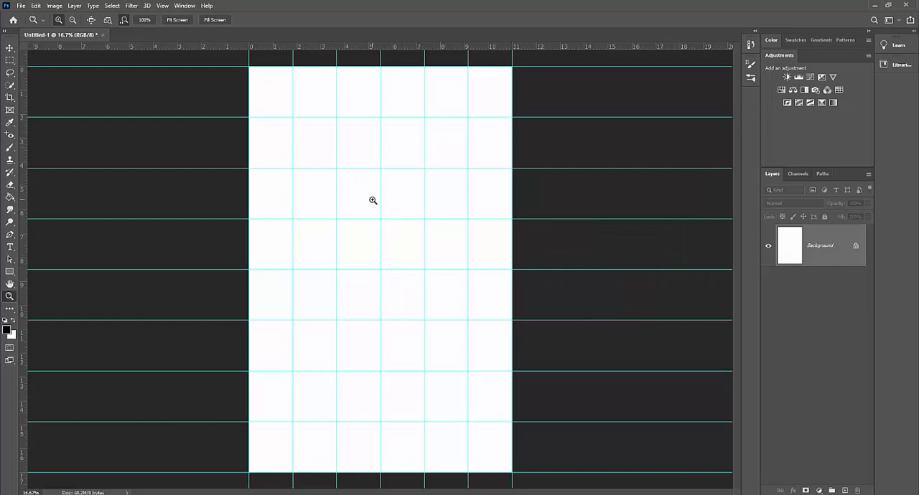
# Step: Clear all guides and apply a new guide layout with 6 columns, 8 rows and no gutters
pyautogui.click(163, 6)
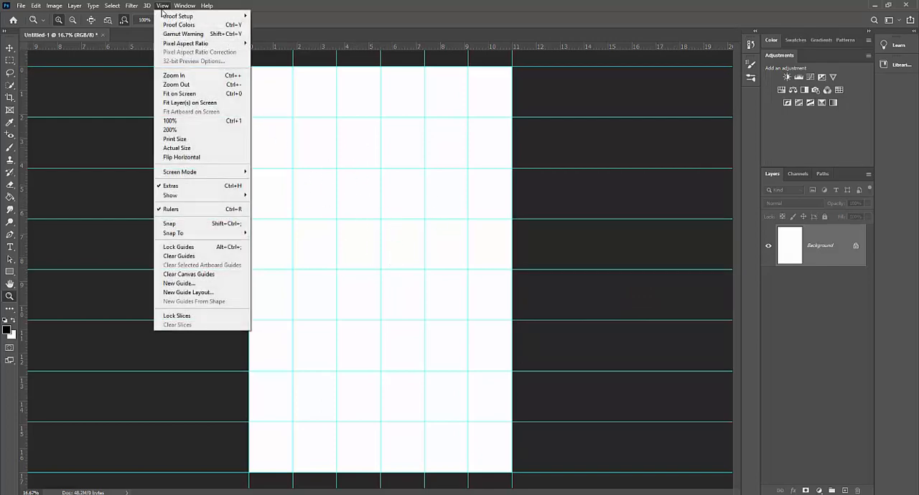
pyautogui.click(194, 259)
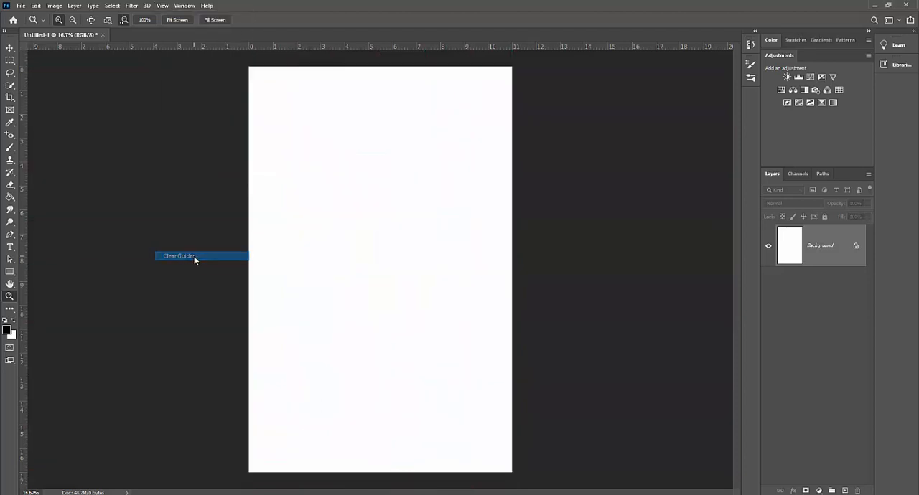
pyautogui.click(160, 6)
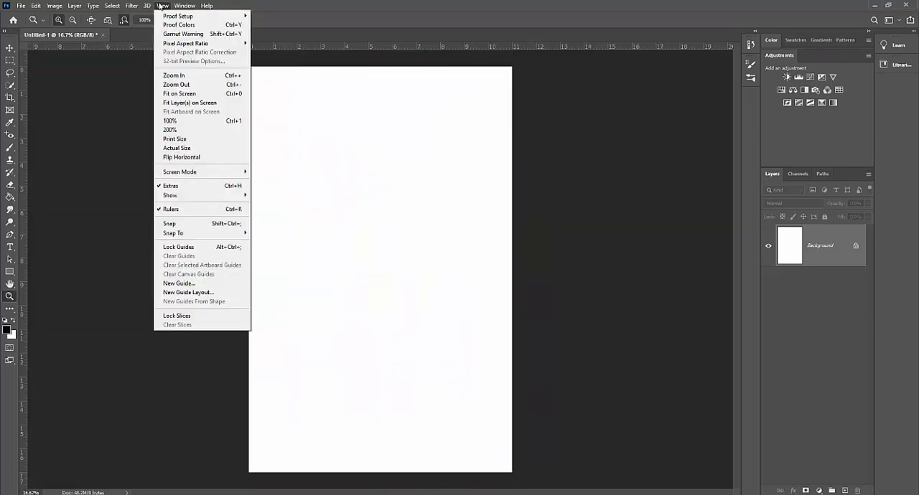
pyautogui.click(206, 293)
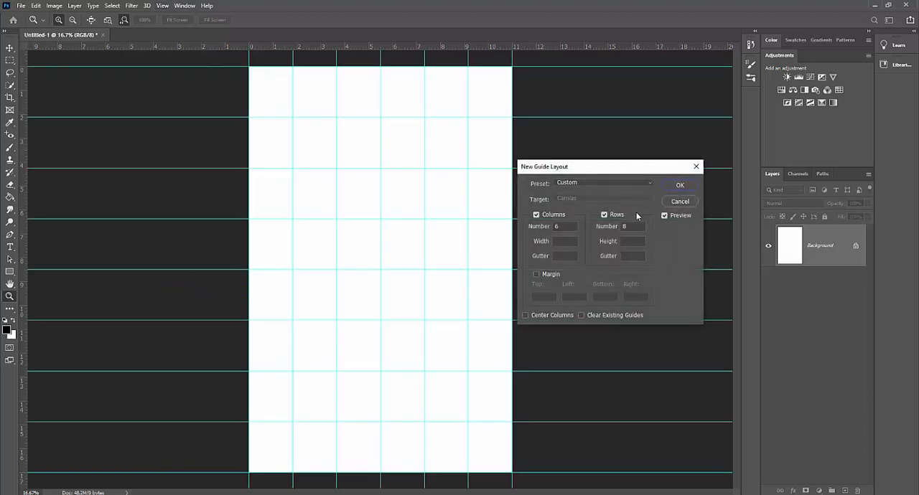
pyautogui.click(689, 186)
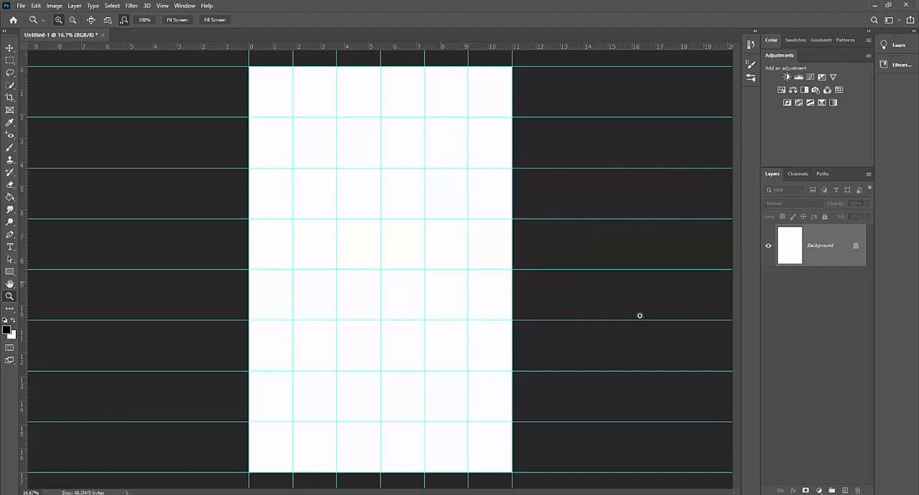
# Step: Add a new layer above the background and activate the Brush tool
pyautogui.click(845, 491)
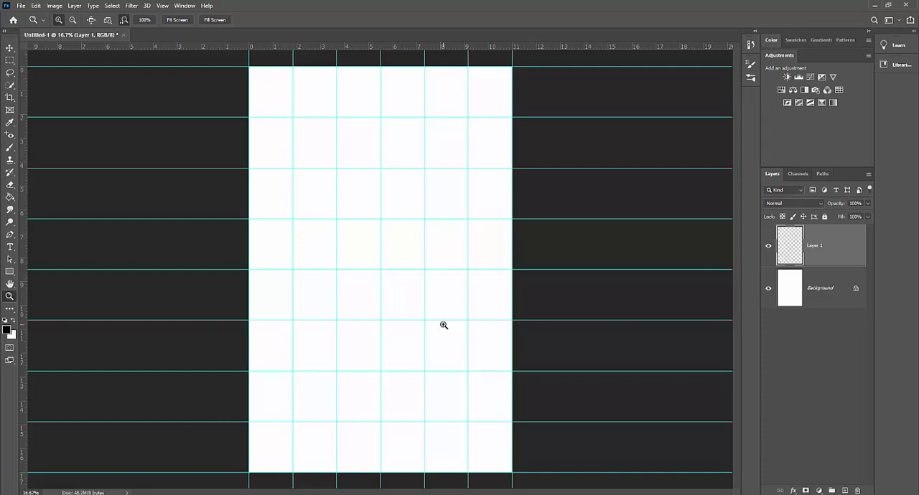
pyautogui.press('b')
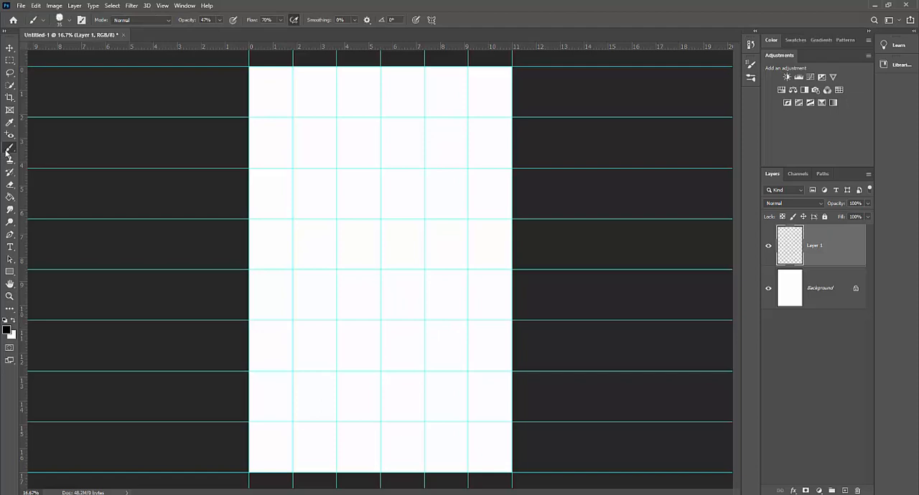
pyautogui.rightClick(8, 150)
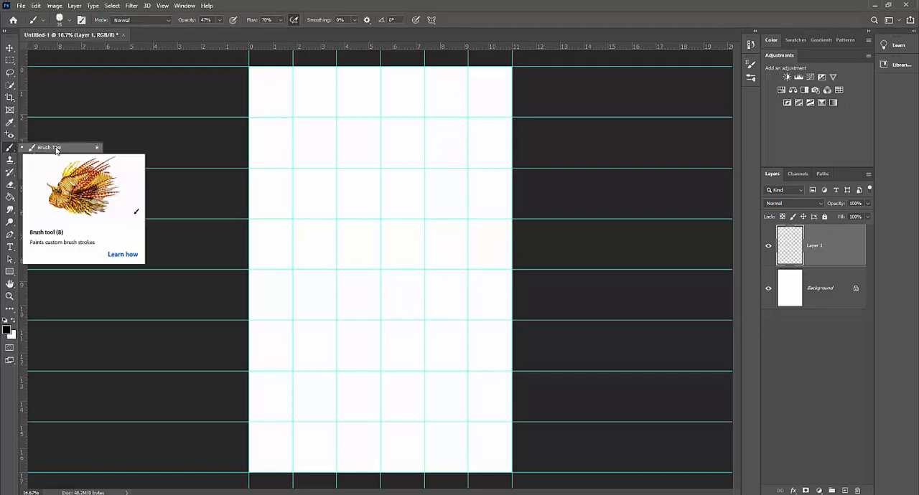
pyautogui.click(56, 148)
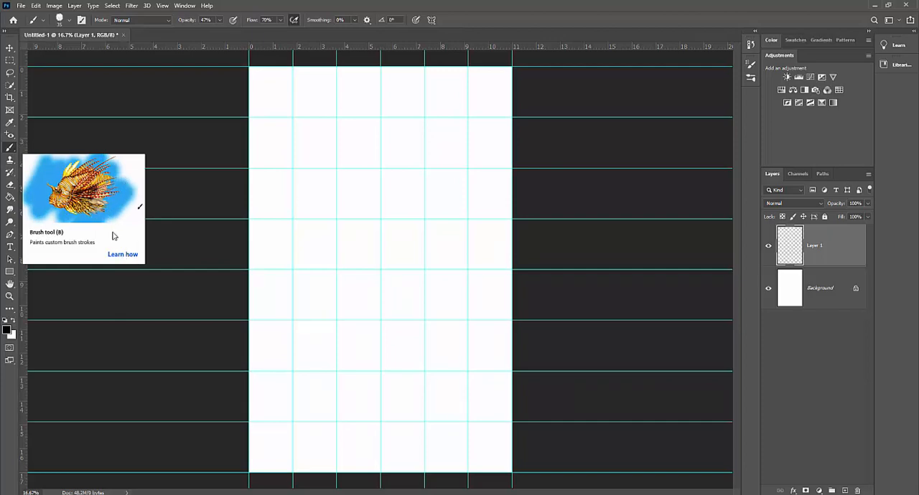
pyautogui.rightClick(10, 148)
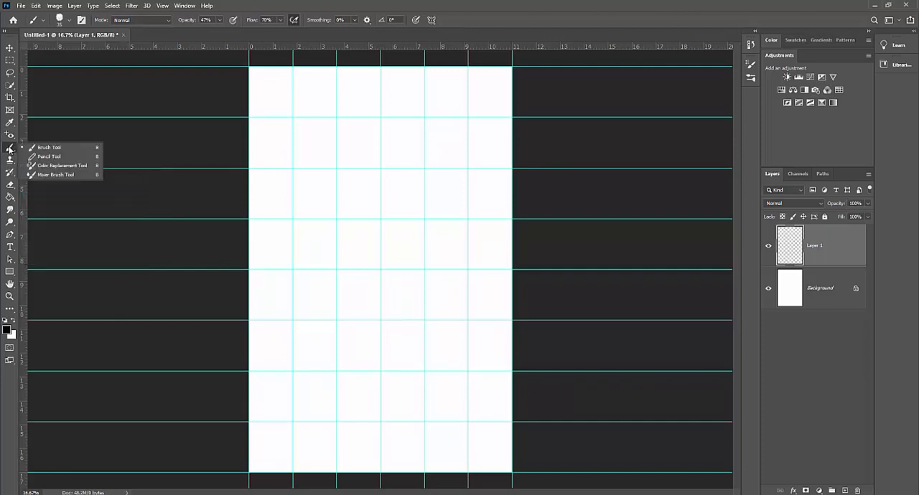
pyautogui.click(56, 149)
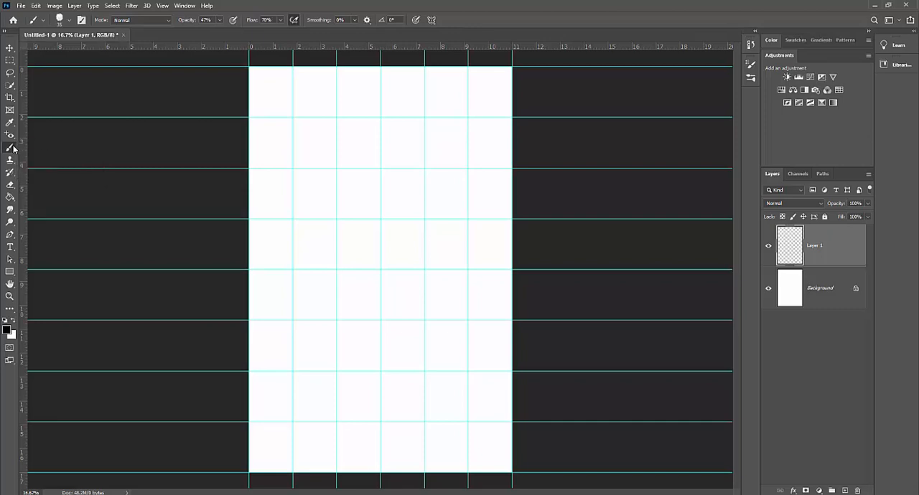
pyautogui.rightClick(12, 149)
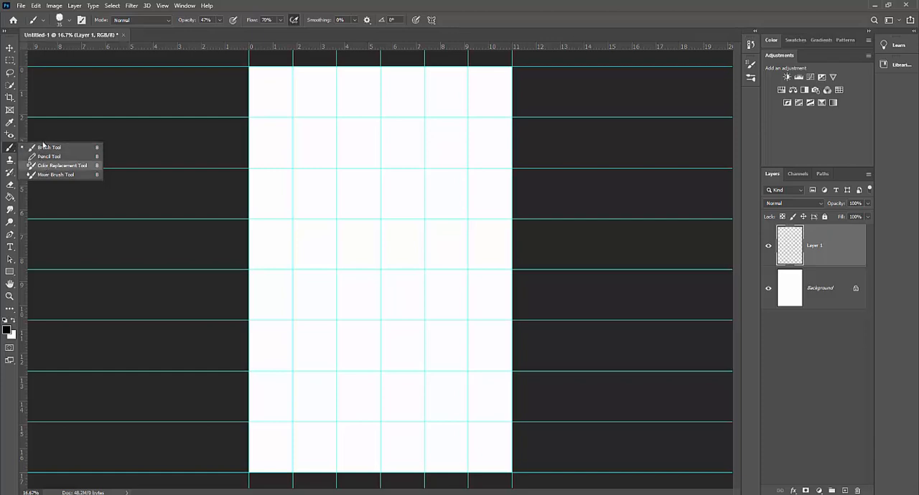
pyautogui.click(46, 148)
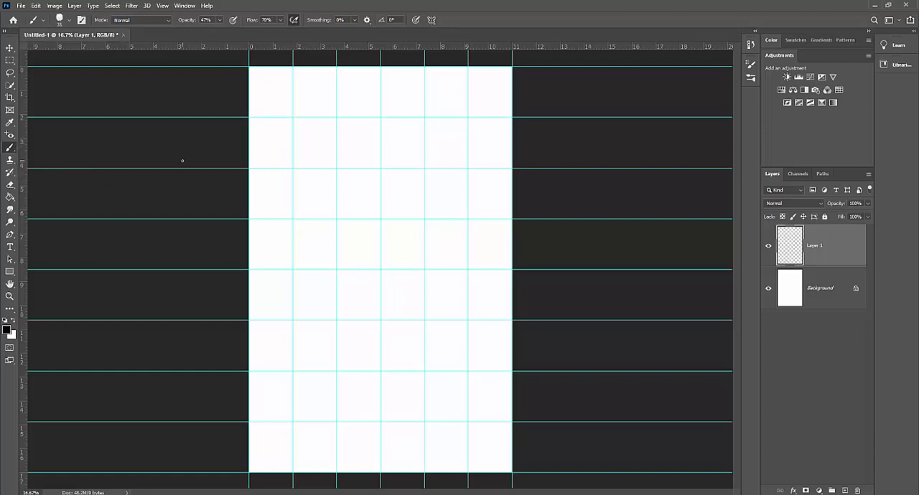
pyautogui.hotkey('shift', 'b')
pyautogui.hotkey('shift', 'b')
pyautogui.hotkey('shift', 'b')
pyautogui.hotkey('shift', 'b')
# Step: Paint a short stroke at 47% opacity in the upper-left grid cell, and a second beside it at 100% opacity
pyautogui.click(220, 20)
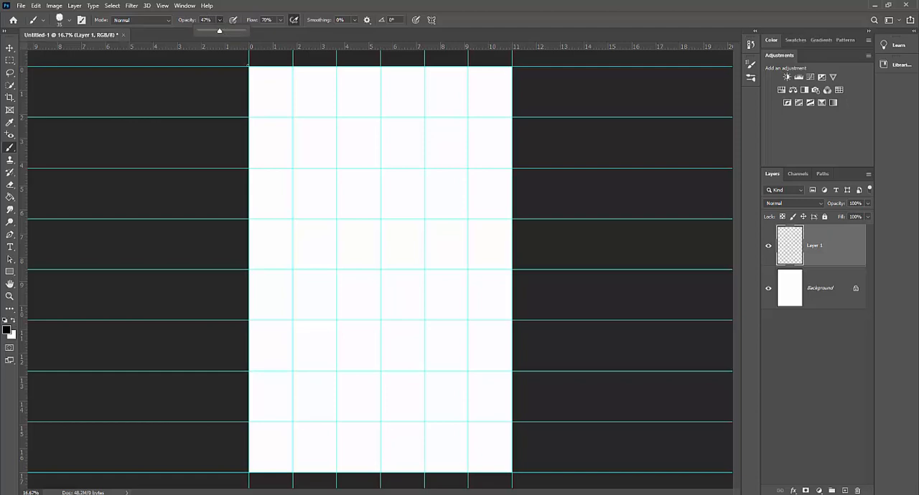
pyautogui.click(263, 81)
pyautogui.moveTo(263, 82); pyautogui.dragTo(272, 101)
pyautogui.click(219, 20)
pyautogui.click(273, 81)
pyautogui.moveTo(272, 81); pyautogui.dragTo(277, 99)
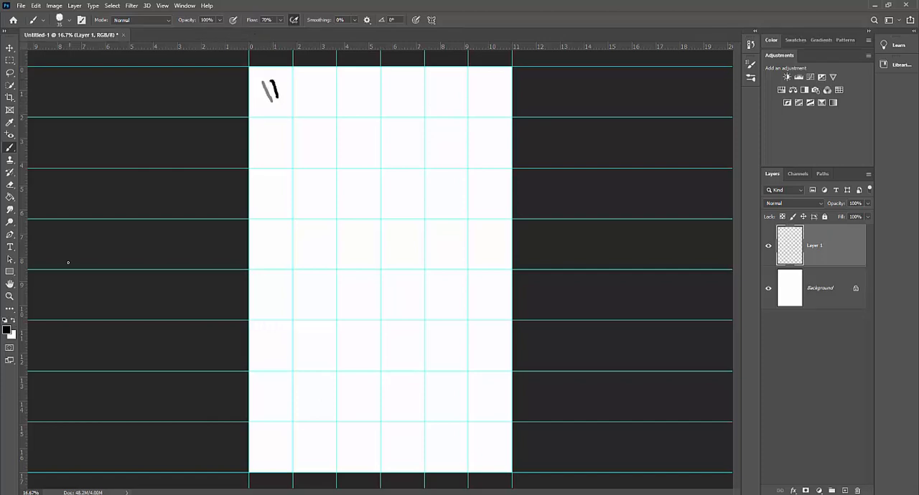
pyautogui.click(8, 330)
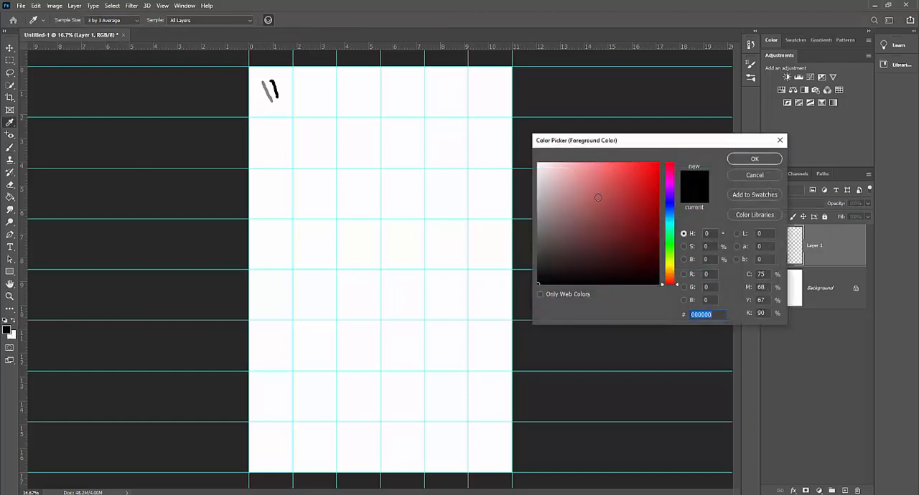
pyautogui.moveTo(599, 195); pyautogui.dragTo(621, 260)
pyautogui.click(694, 190)
pyautogui.moveTo(571, 269); pyautogui.dragTo(508, 297)
pyautogui.click(754, 177)
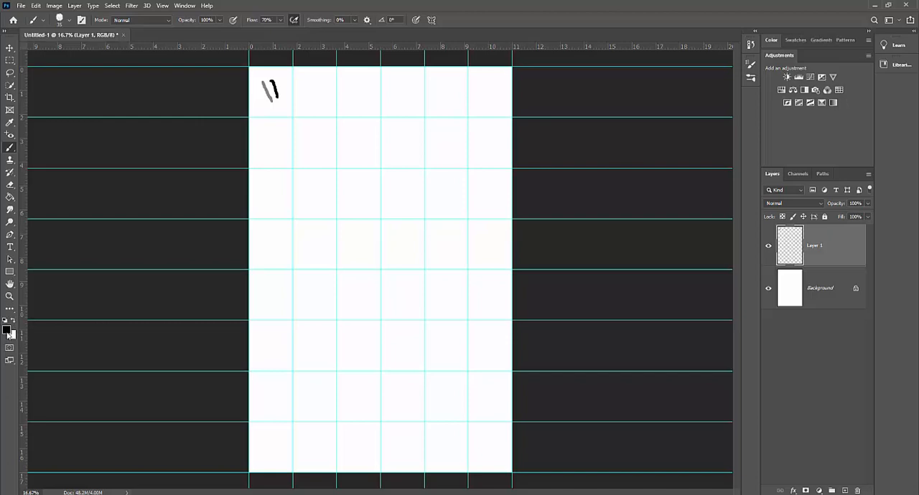
# Step: Try the red d24a4a as the foreground color, and restore the default black and white
pyautogui.click(7, 329)
pyautogui.click(615, 185)
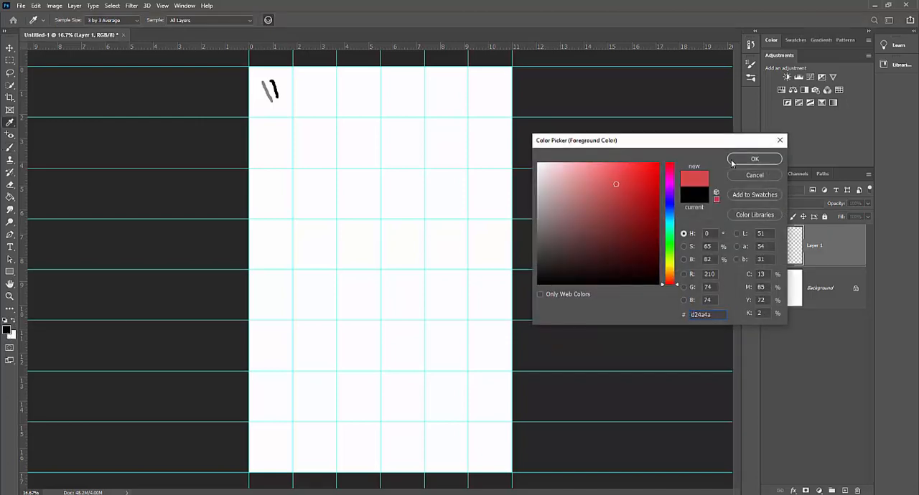
pyautogui.press('Return')
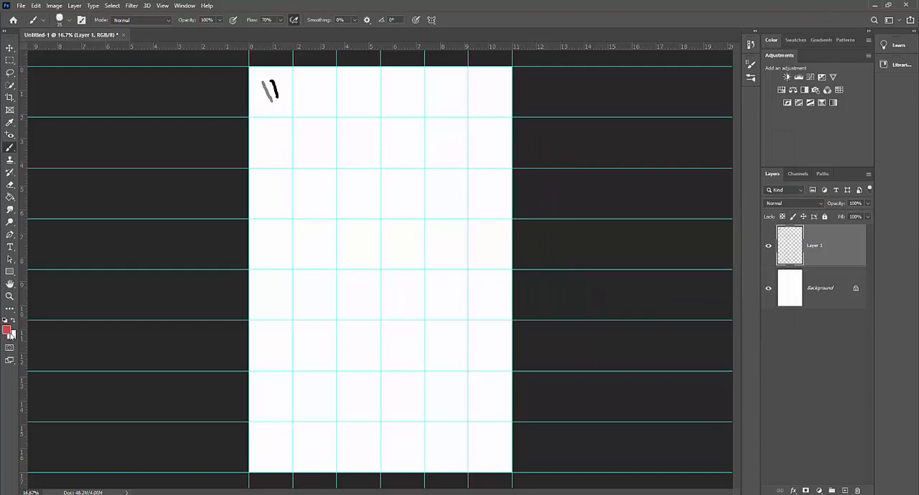
pyautogui.press('d')
# Step: Display the full brush library and open the current brush's tip settings
pyautogui.click(68, 21)
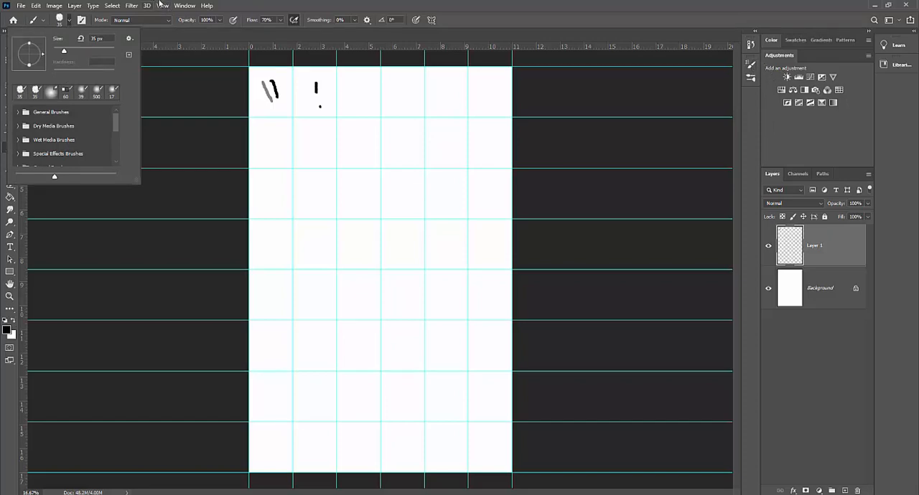
pyautogui.click(184, 5)
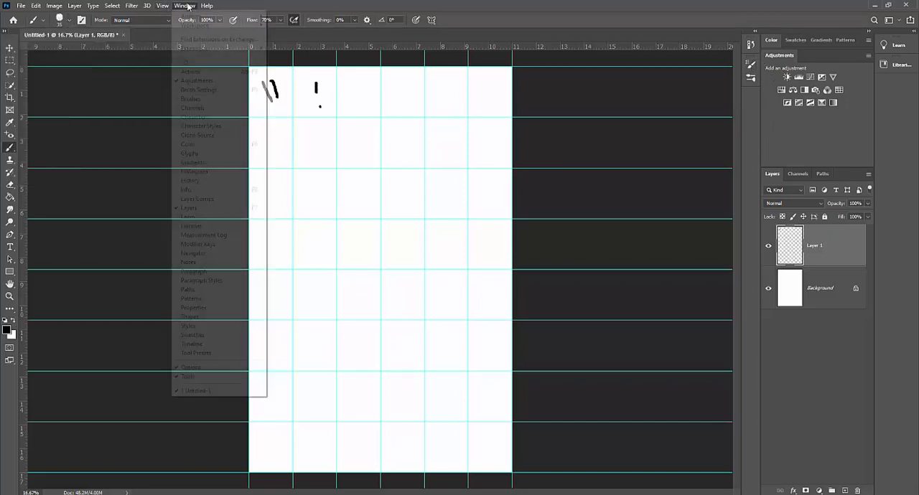
pyautogui.click(191, 99)
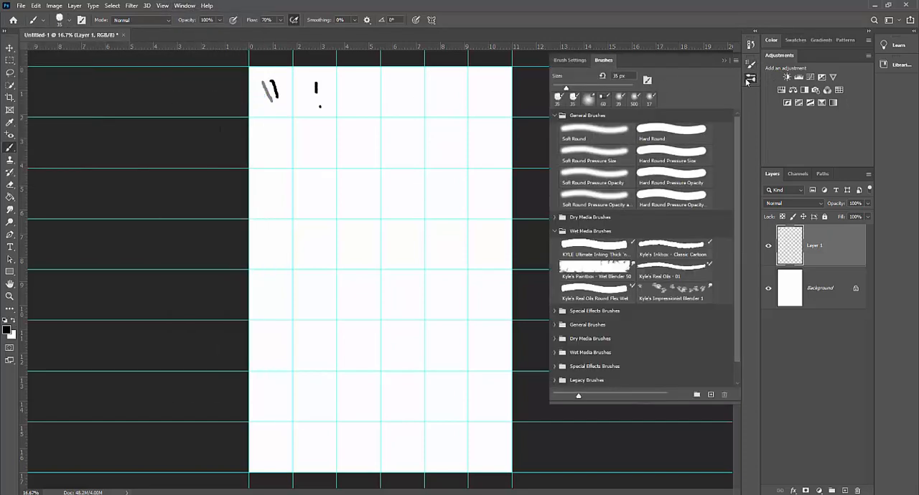
pyautogui.click(578, 62)
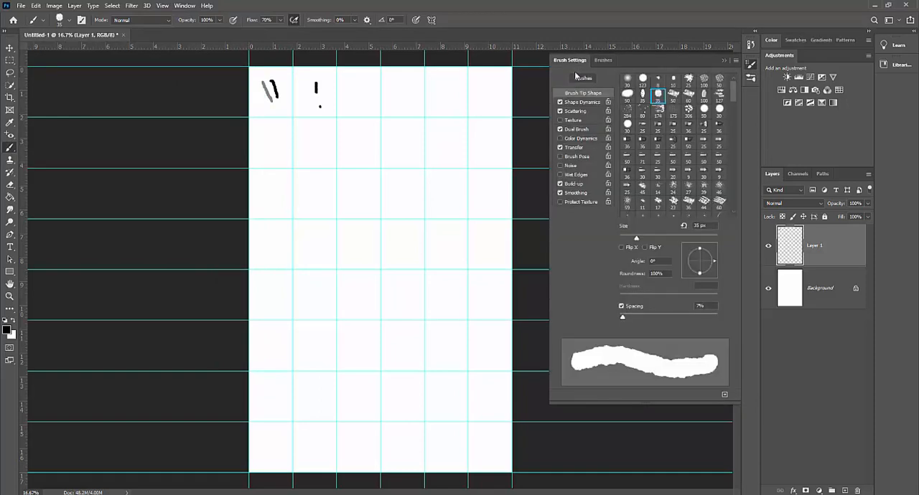
# Step: Paint two strokes with the 60 px, 14° tip in the last column's second and third rows, and select the 50 px Flat Angle bristle tip
pyautogui.click(689, 96)
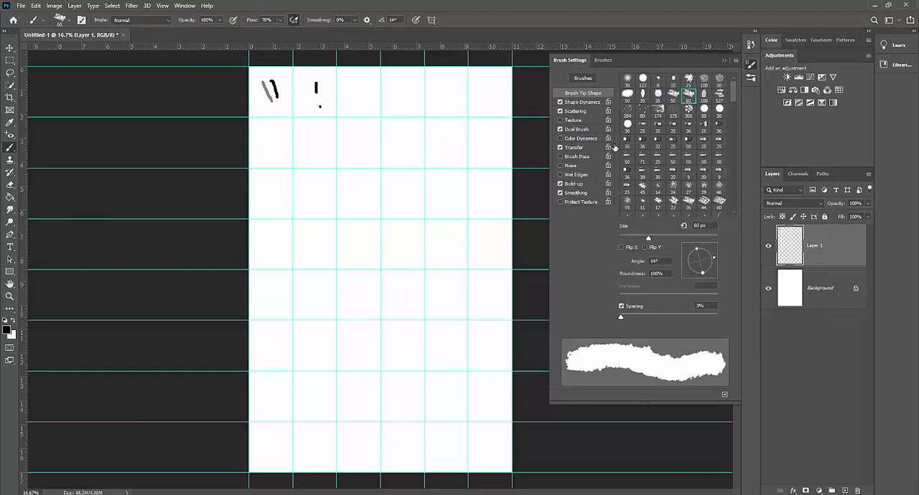
pyautogui.moveTo(481, 156)
pyautogui.mouseDown()
pyautogui.moveTo(495, 138)
pyautogui.moveTo(509, 186)
pyautogui.mouseUp()
pyautogui.click(688, 140)
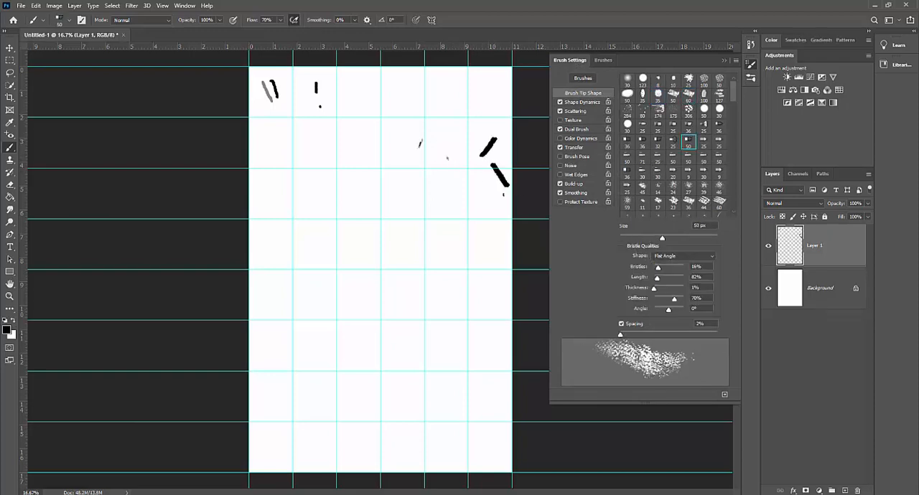
pyautogui.scroll(-4, 698, 175)
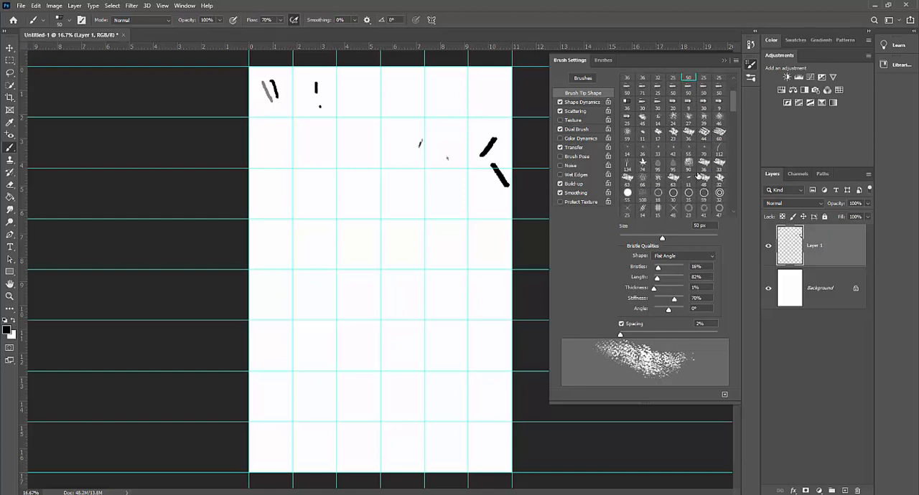
pyautogui.scroll(4, 697, 175)
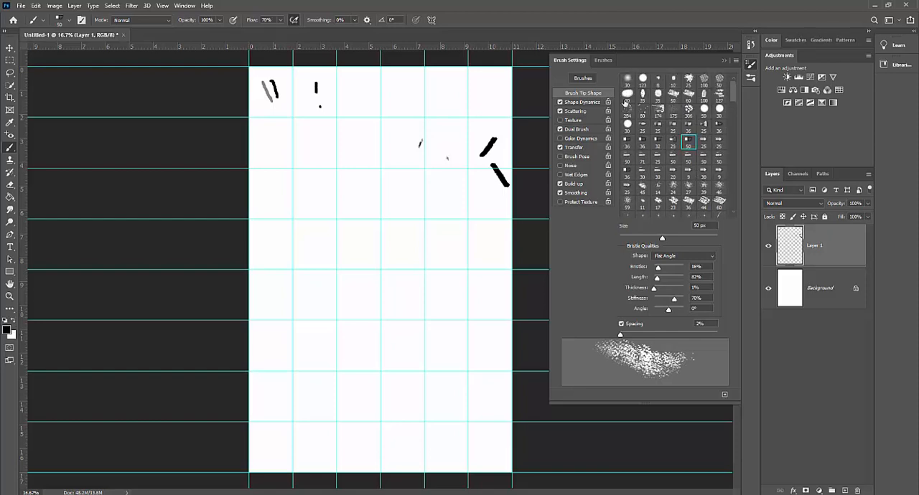
# Step: Select the Hard Round Pressure Size brush from General Brushes and paint two short strokes around the fourth column of the third row
pyautogui.click(602, 60)
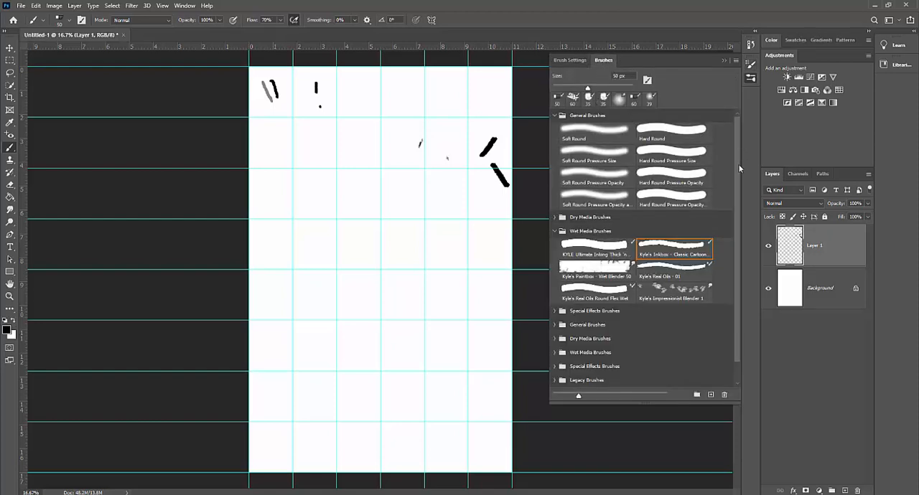
pyautogui.click(553, 230)
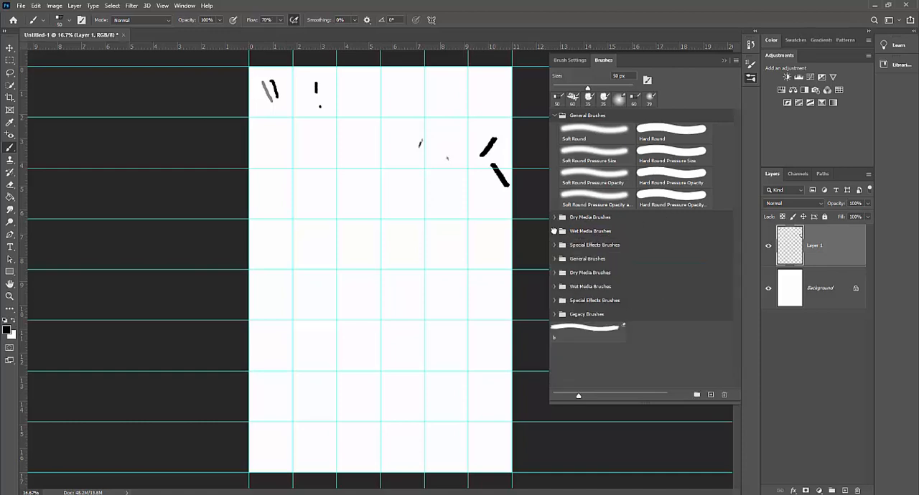
pyautogui.click(553, 231)
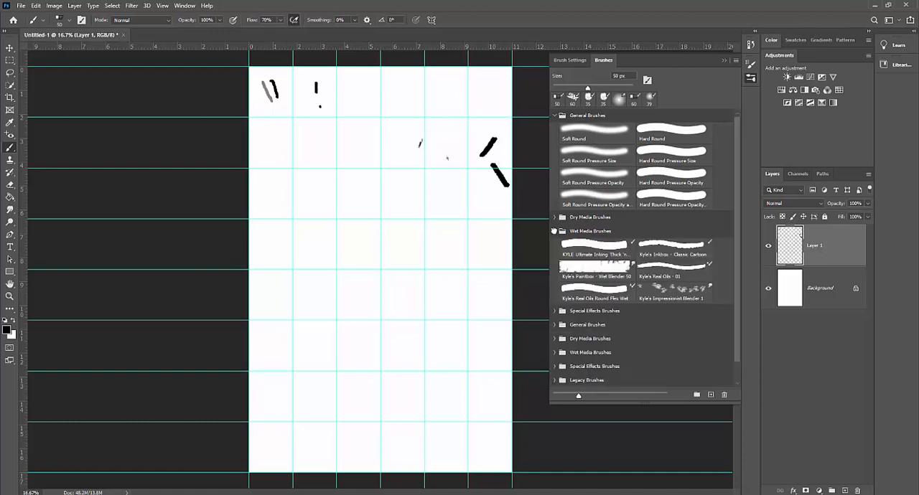
pyautogui.click(648, 156)
pyautogui.moveTo(380, 174)
pyautogui.mouseDown()
pyautogui.moveTo(384, 201)
pyautogui.moveTo(414, 203)
pyautogui.mouseUp()
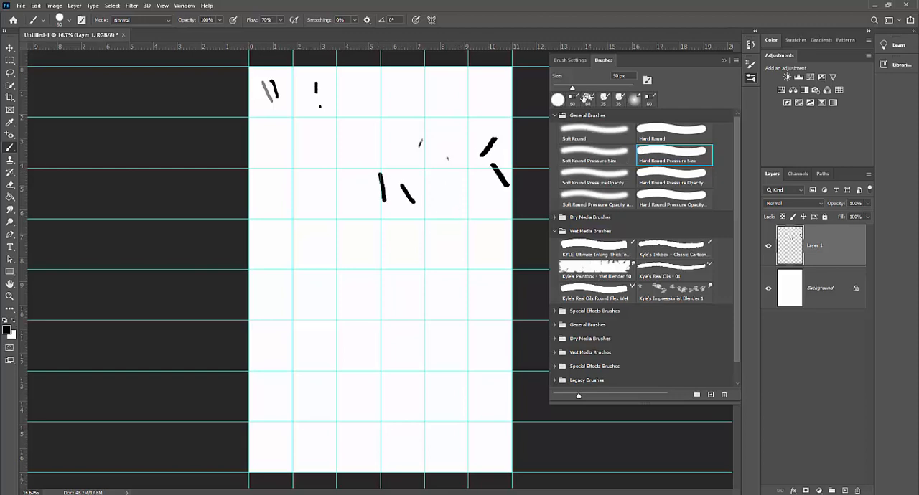
# Step: Set the hard round brush's size to 19 px and its Shape Dynamics size control to Fade
pyautogui.moveTo(572, 89)
pyautogui.mouseDown()
pyautogui.moveTo(592, 92)
pyautogui.moveTo(577, 91)
pyautogui.mouseUp()
pyautogui.click(571, 60)
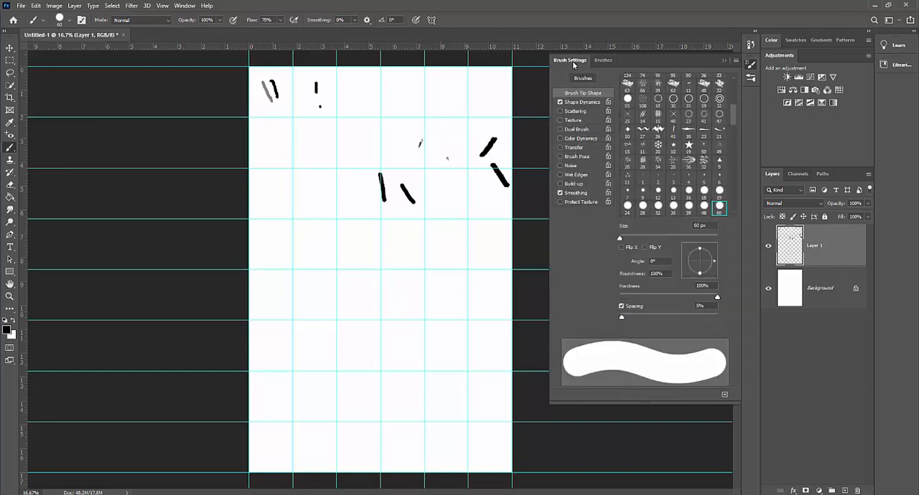
pyautogui.moveTo(650, 239); pyautogui.dragTo(628, 242)
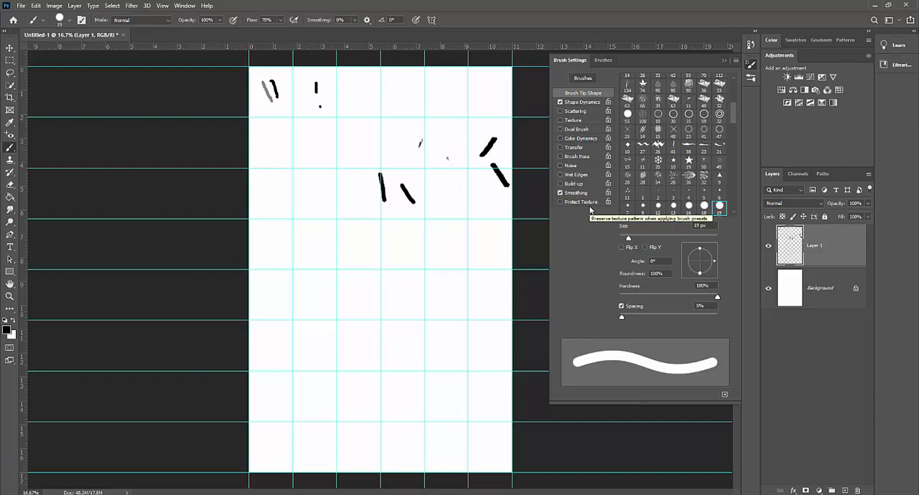
pyautogui.click(583, 104)
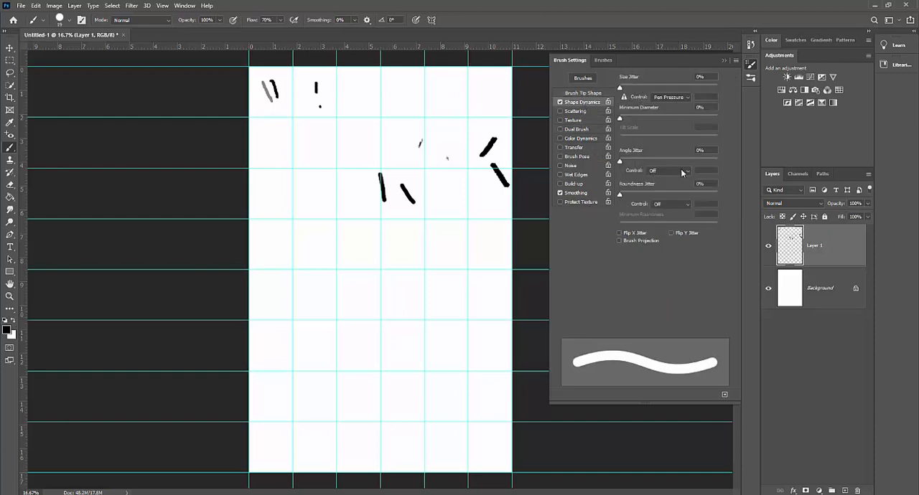
pyautogui.click(682, 98)
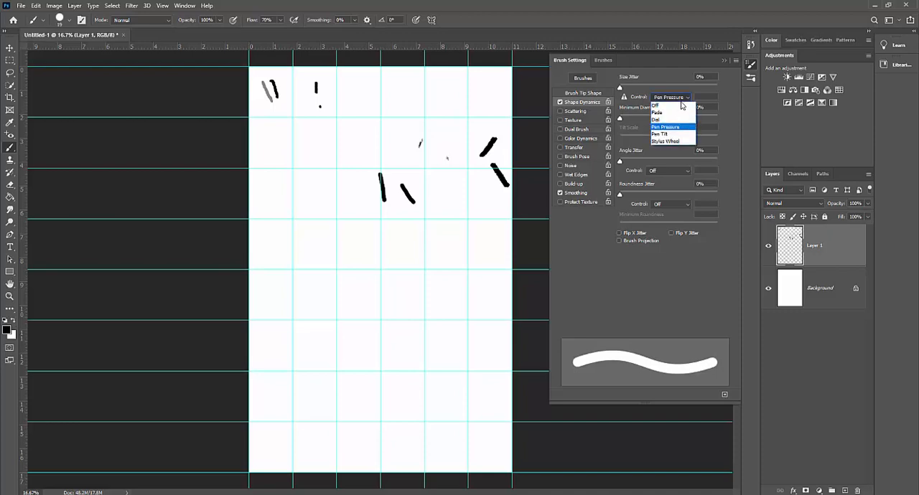
pyautogui.click(657, 112)
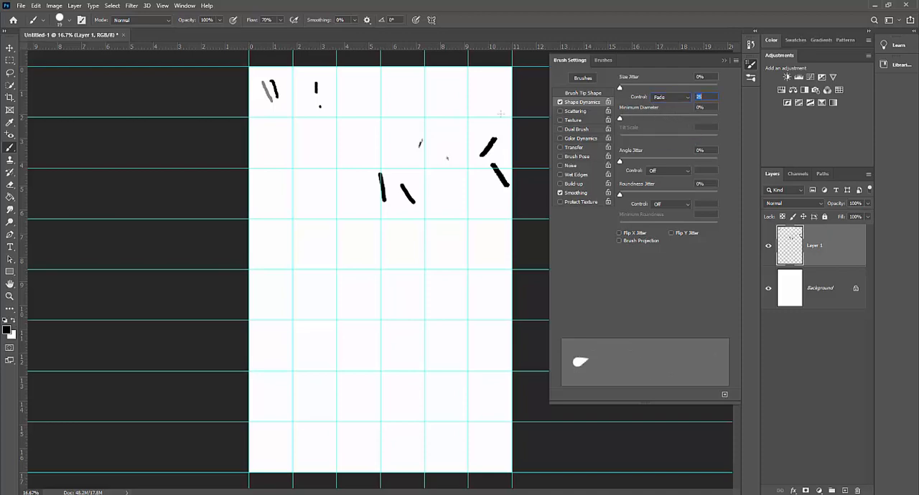
# Step: Paint small fading dabs down the fifth and sixth columns while enlarging the brush to 45 px
pyautogui.click(460, 99)
pyautogui.press(']')
pyautogui.press(']')
pyautogui.press(']')
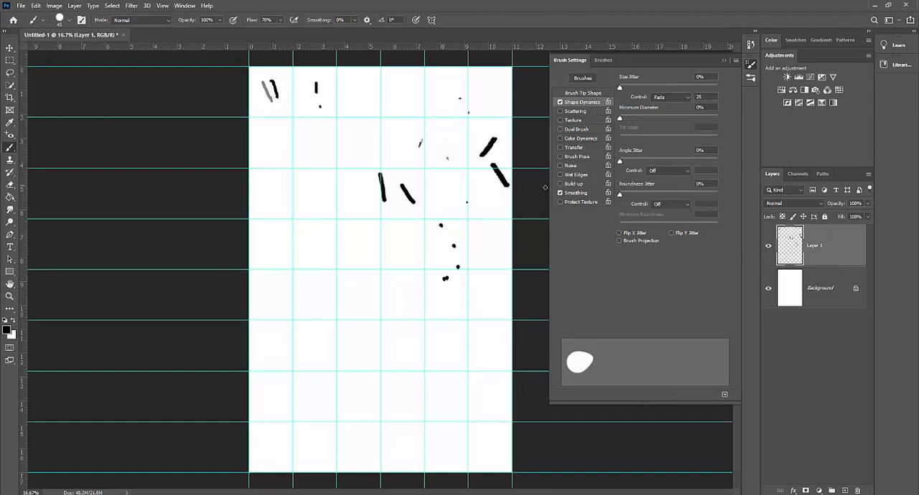
# Step: Set the size control to Pen Pressure, paint two strokes in the second row's fourth and fifth cells, and return to the brush library
pyautogui.click(668, 97)
pyautogui.click(664, 126)
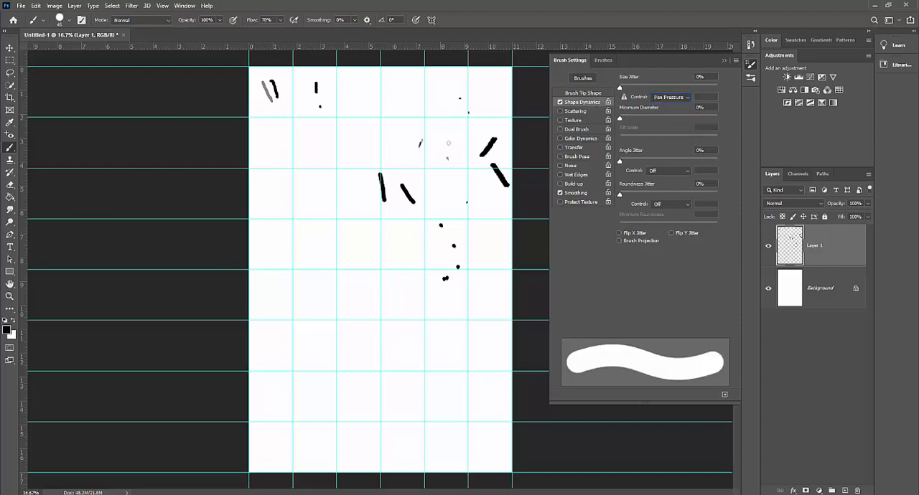
pyautogui.moveTo(413, 144); pyautogui.dragTo(407, 114)
pyautogui.moveTo(432, 165); pyautogui.dragTo(424, 143)
pyautogui.click(606, 60)
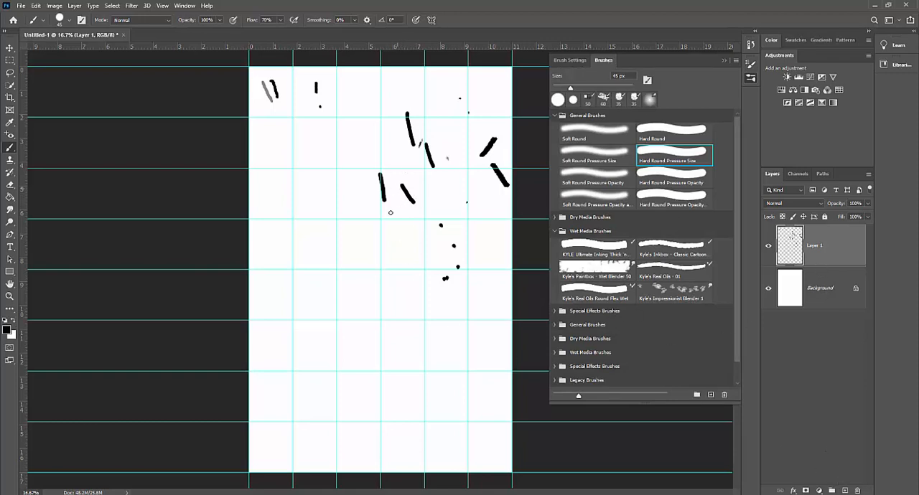
# Step: Partly erase the upper stroke in the fourth column with a soft 200 px eraser
pyautogui.click(11, 184)
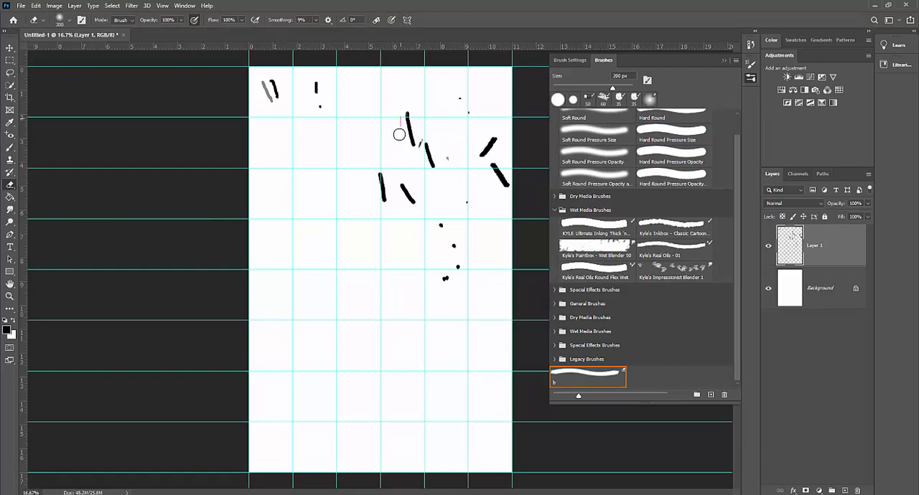
pyautogui.moveTo(400, 134)
pyautogui.mouseDown()
pyautogui.moveTo(408, 107)
pyautogui.moveTo(400, 136)
pyautogui.moveTo(408, 128)
pyautogui.mouseUp()
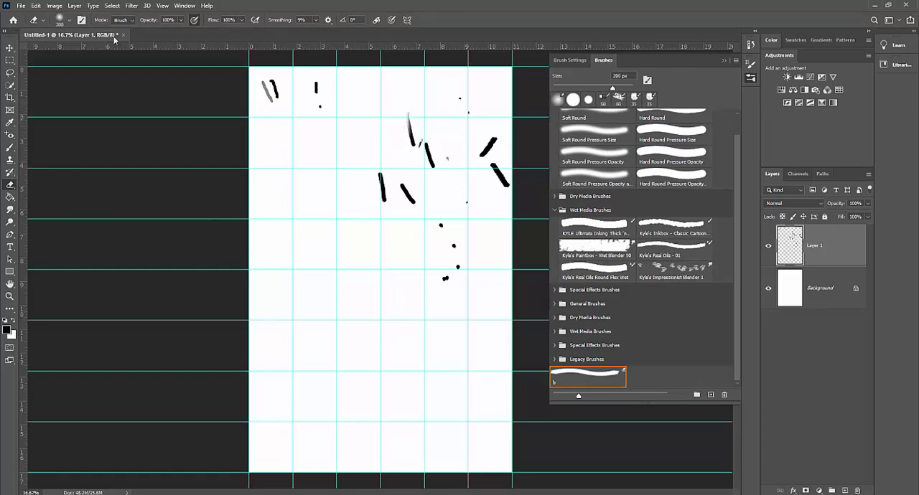
# Step: Raise the eraser to full hardness and erase the upper end of the same fourth-column stroke
pyautogui.click(69, 21)
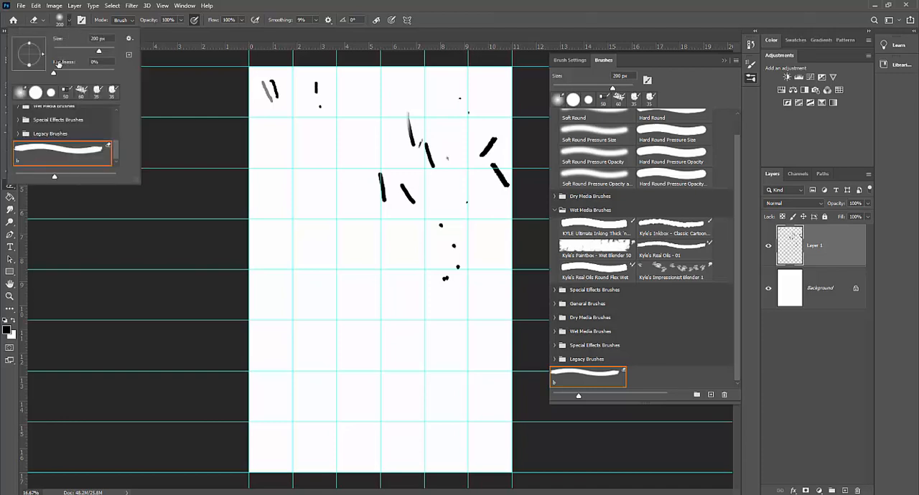
pyautogui.moveTo(55, 75); pyautogui.dragTo(118, 71)
pyautogui.click(391, 140)
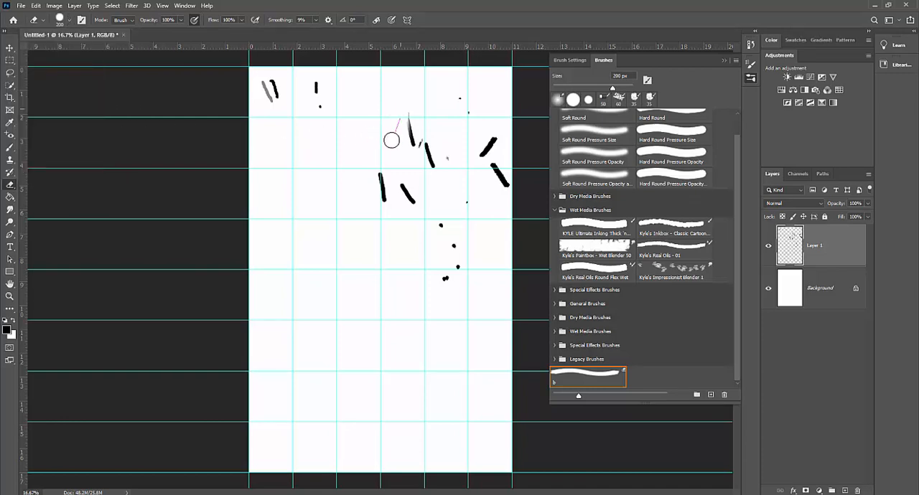
pyautogui.moveTo(391, 140); pyautogui.dragTo(404, 100)
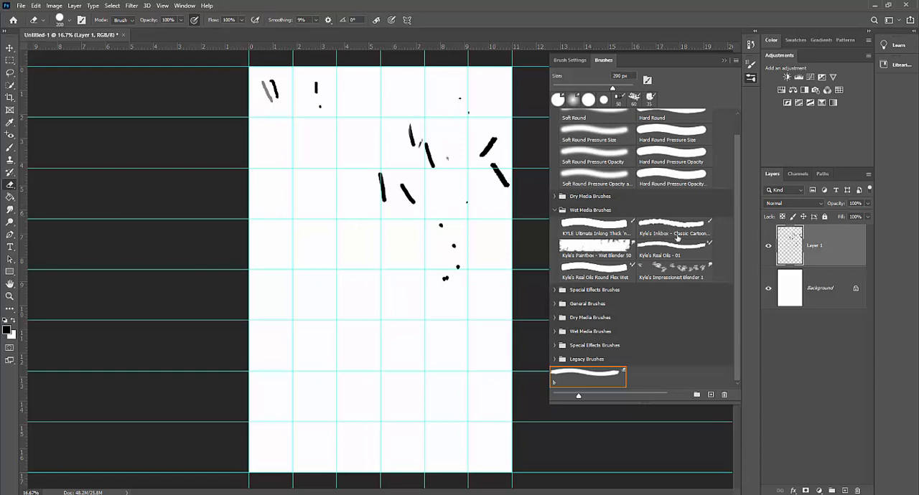
# Step: Select the 100 px Kyle's Real Oils Round Flex Wet mixer brush and paint a thick mark in the third row's fourth cell
pyautogui.click(594, 233)
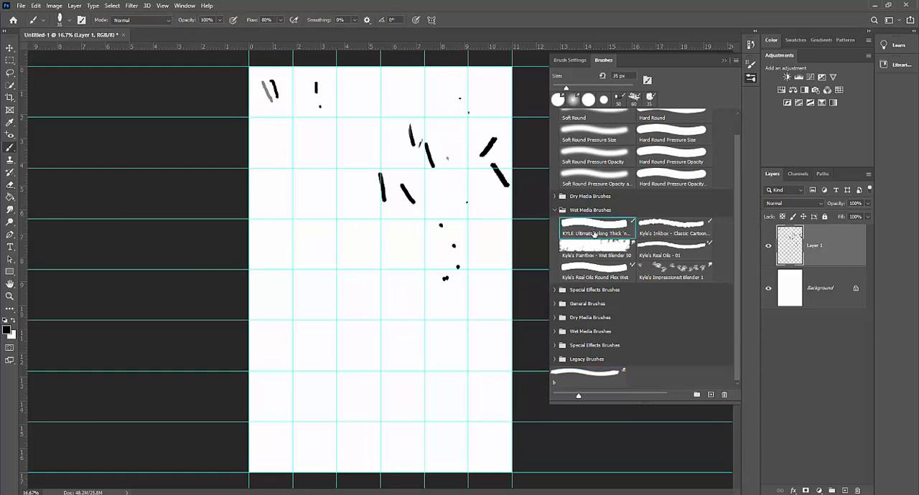
pyautogui.click(679, 250)
pyautogui.click(607, 266)
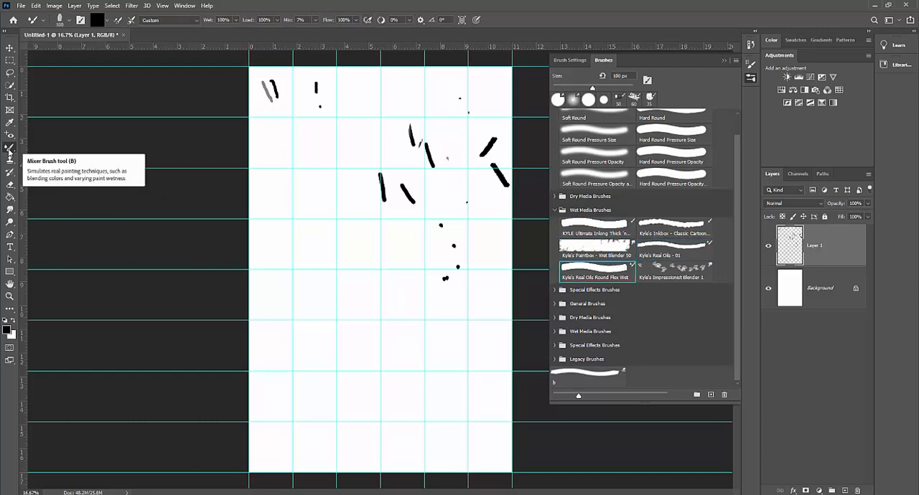
pyautogui.moveTo(412, 211); pyautogui.dragTo(422, 197)
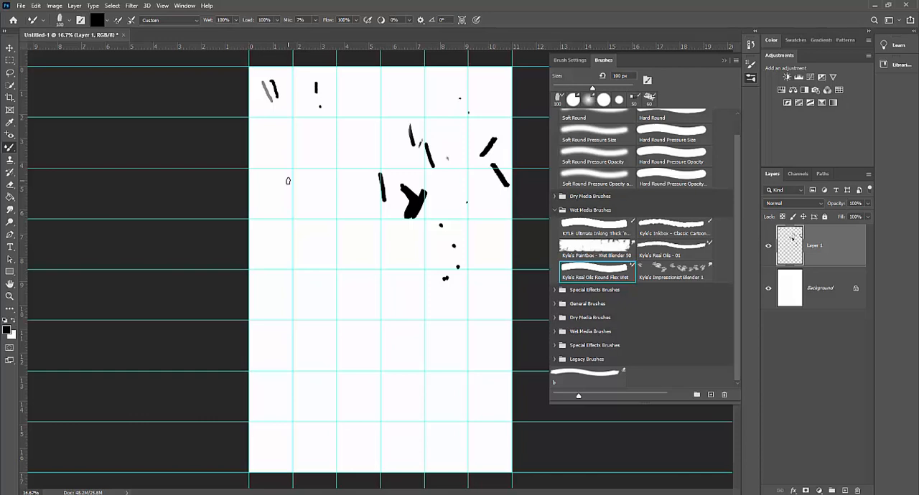
# Step: Save the document as a Photoshop file named BrushDemo plus the author's name in the 2d design folder, with Maximize Compatibility on
pyautogui.click(22, 7)
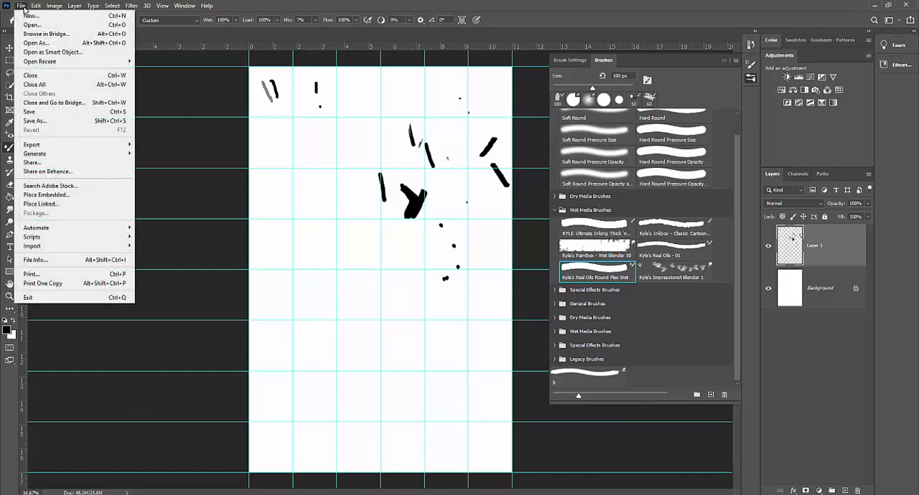
pyautogui.click(53, 120)
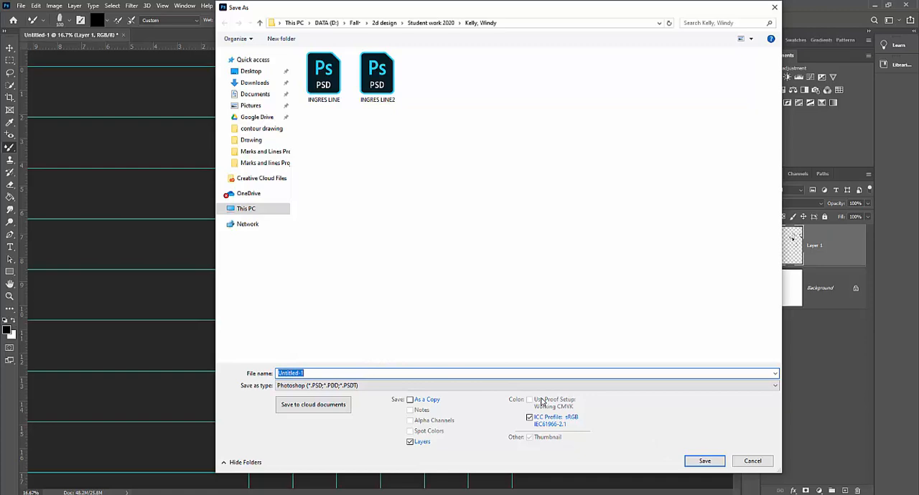
pyautogui.write('BrushDemoJames')
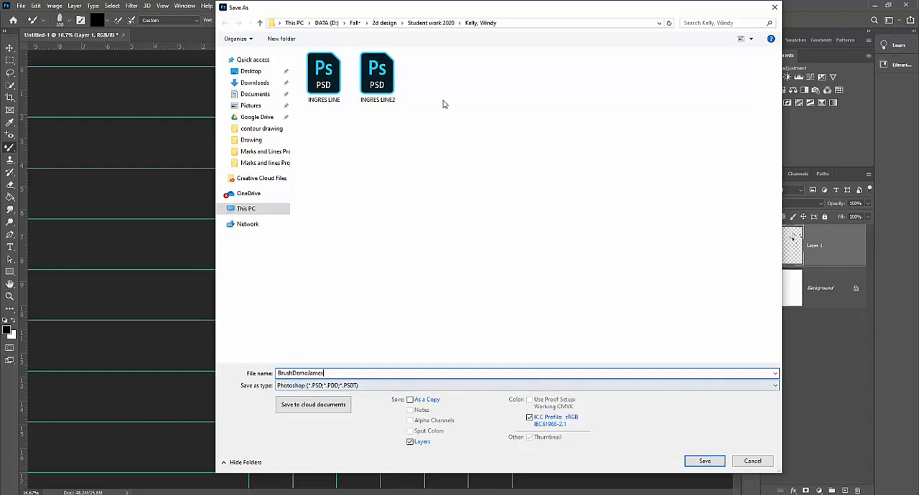
pyautogui.click(375, 25)
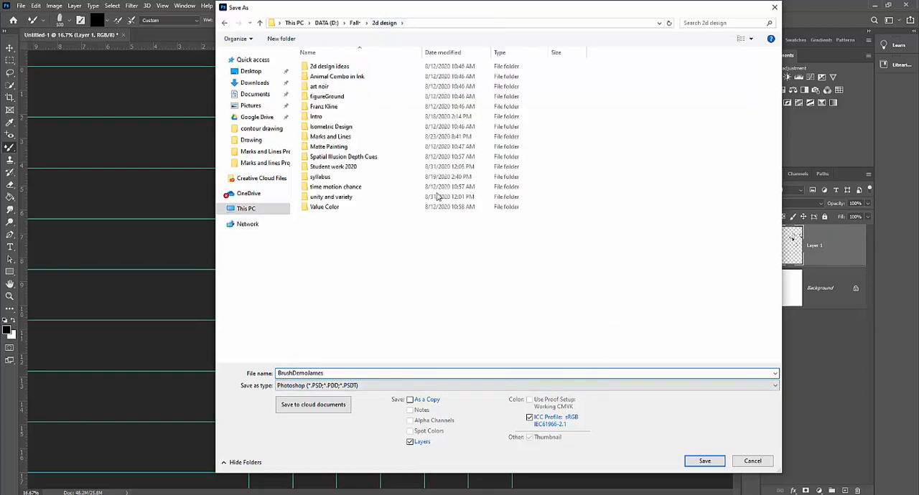
pyautogui.click(704, 461)
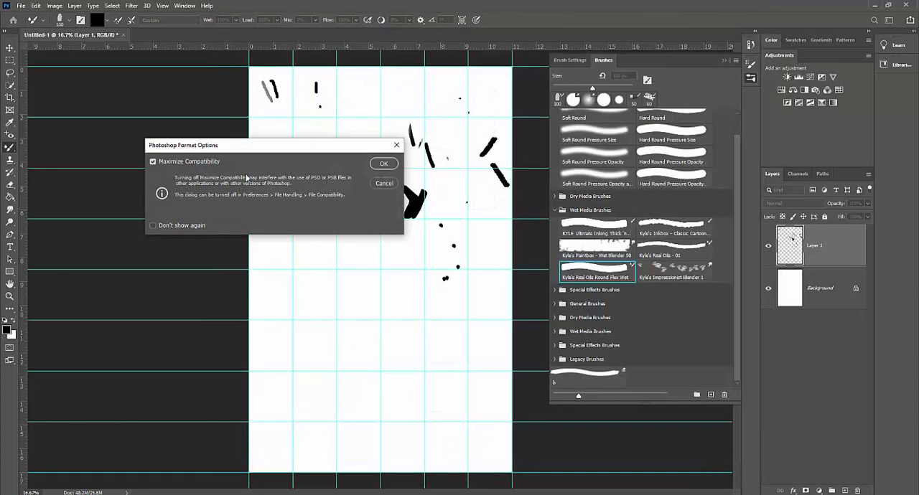
pyautogui.click(384, 165)
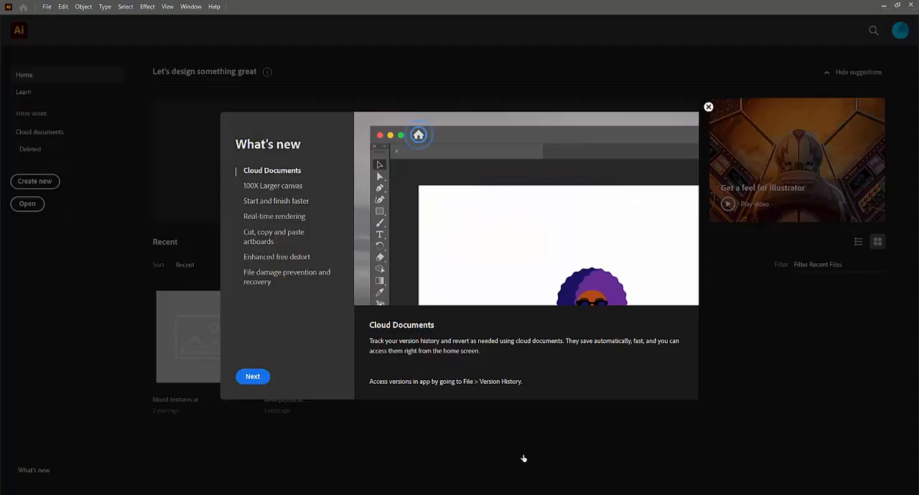
# Step: Create a new Illustrator document from the Tabloid print preset, 792 x 1224 pt in portrait orientation with CMYK color at 300 ppi
pyautogui.click(47, 6)
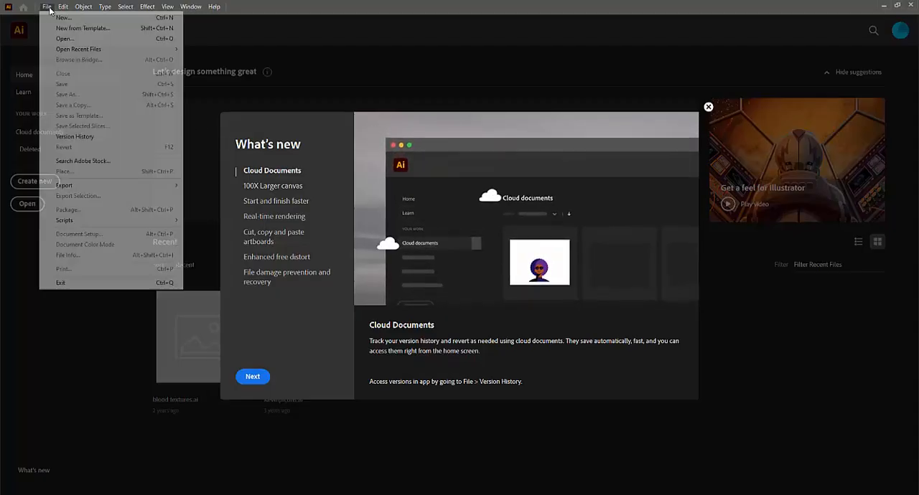
pyautogui.click(59, 18)
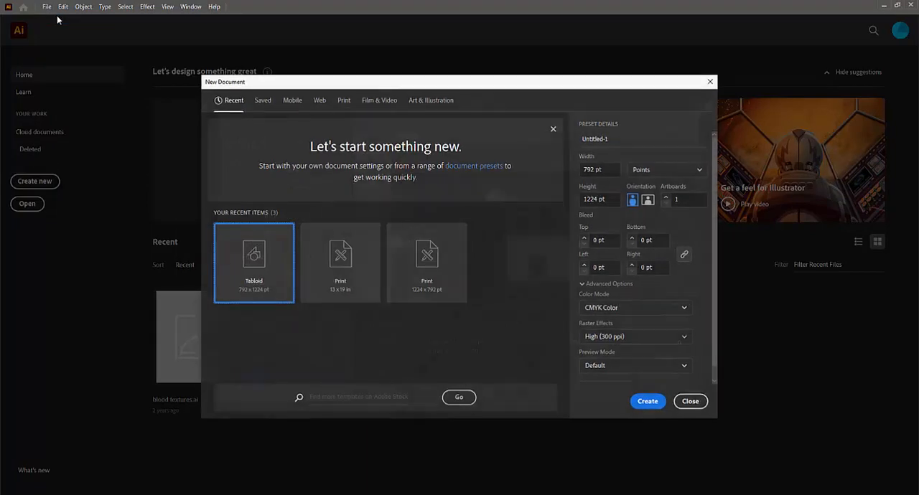
pyautogui.click(342, 100)
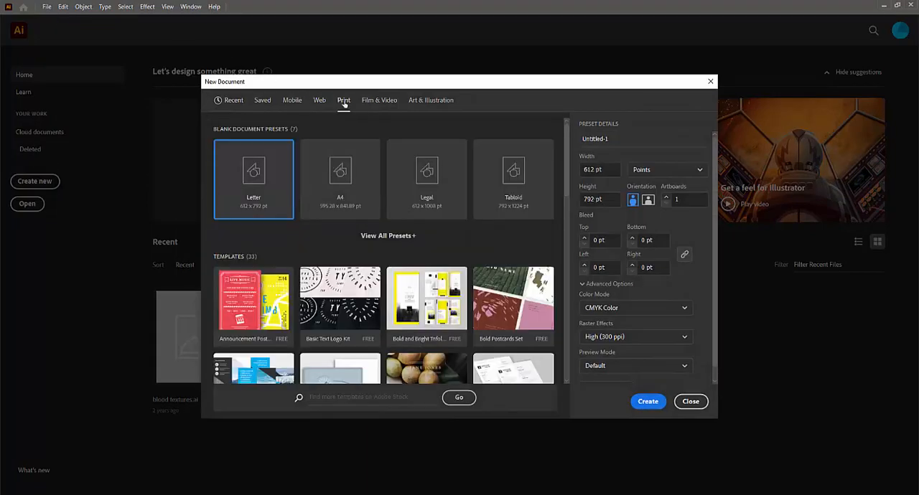
pyautogui.click(518, 200)
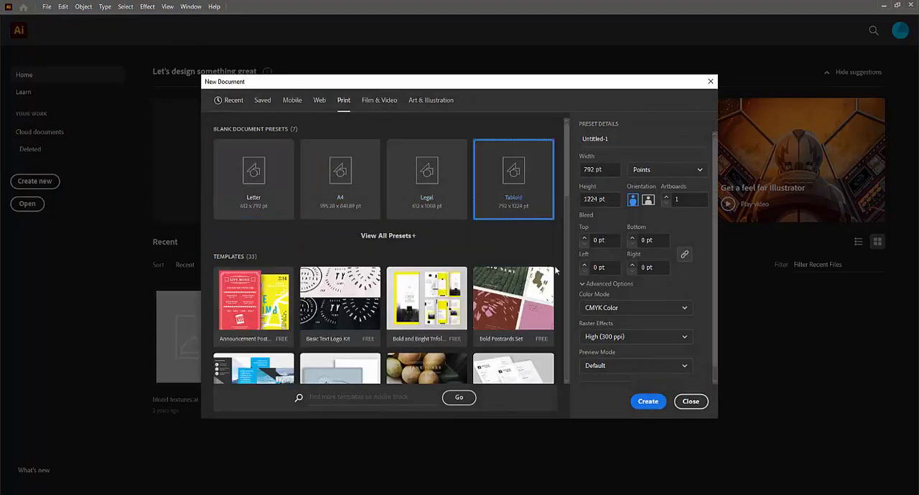
pyautogui.click(648, 402)
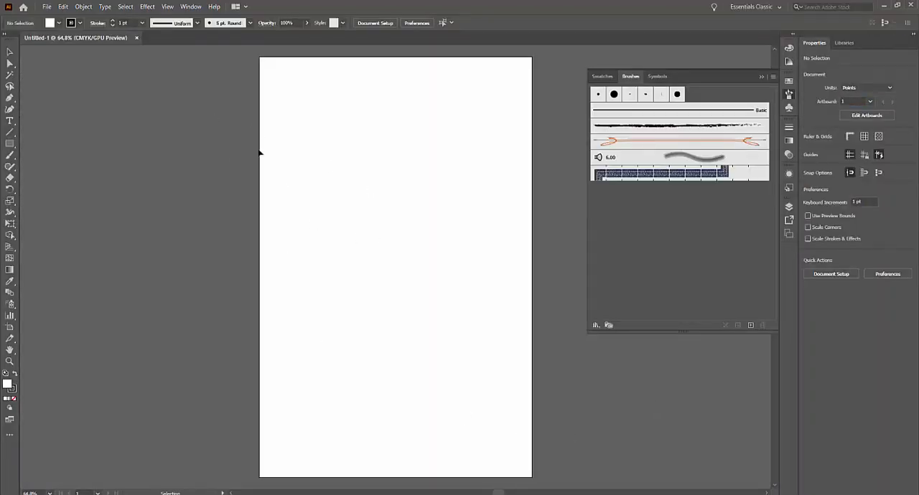
# Step: Switch the workspace to Essentials and return it to Essentials Classic
pyautogui.click(773, 9)
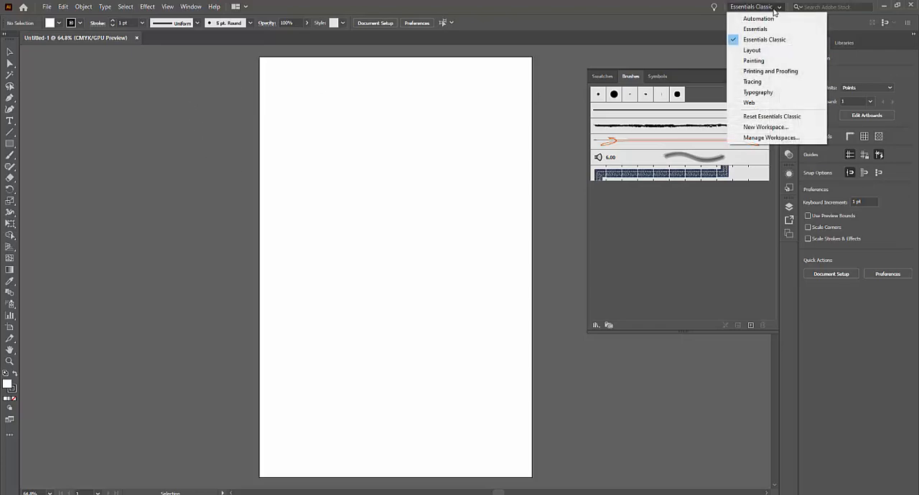
pyautogui.click(768, 29)
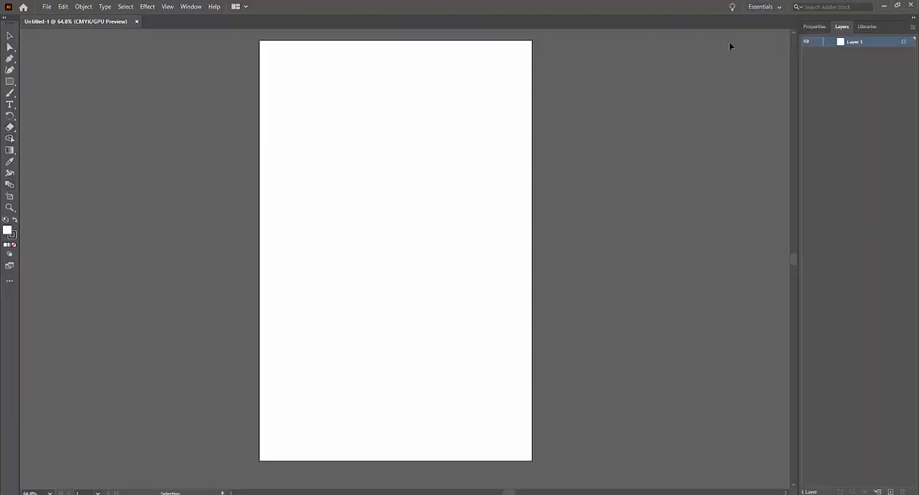
pyautogui.click(777, 10)
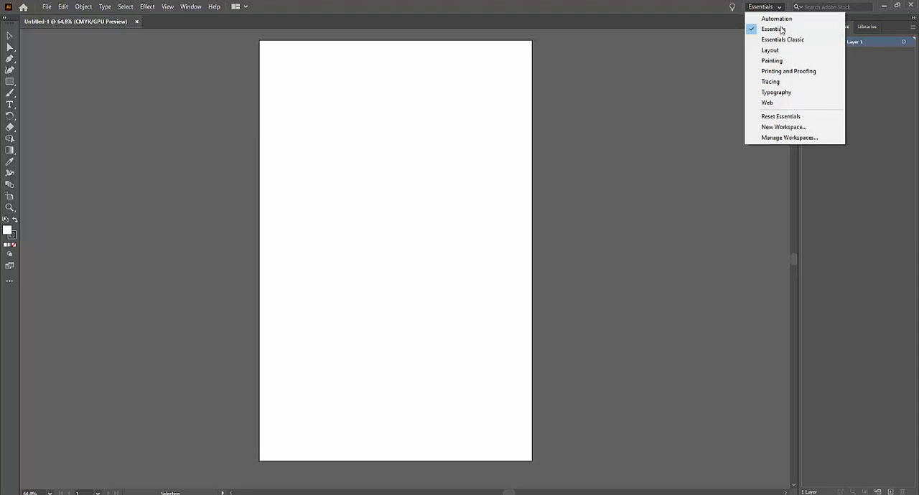
pyautogui.click(782, 40)
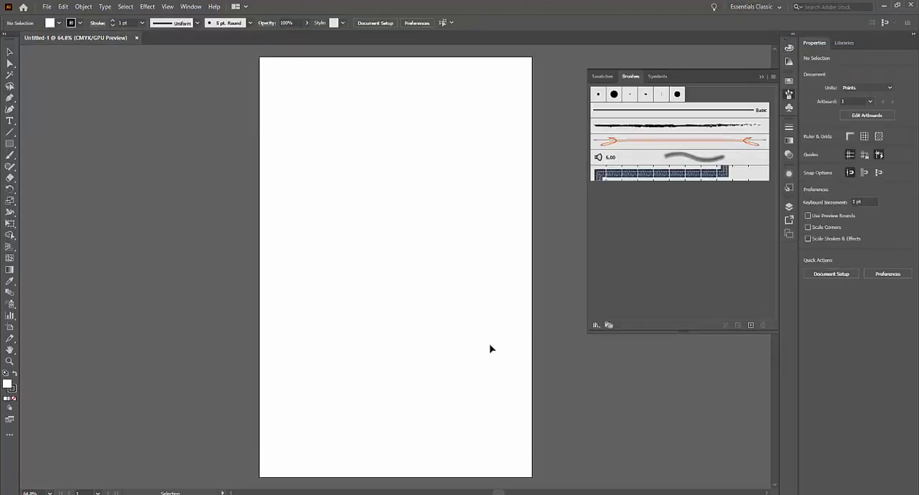
# Step: Draw a default rectangular grid over the whole artboard with the Rectangular Grid tool and delete it
pyautogui.click(11, 133)
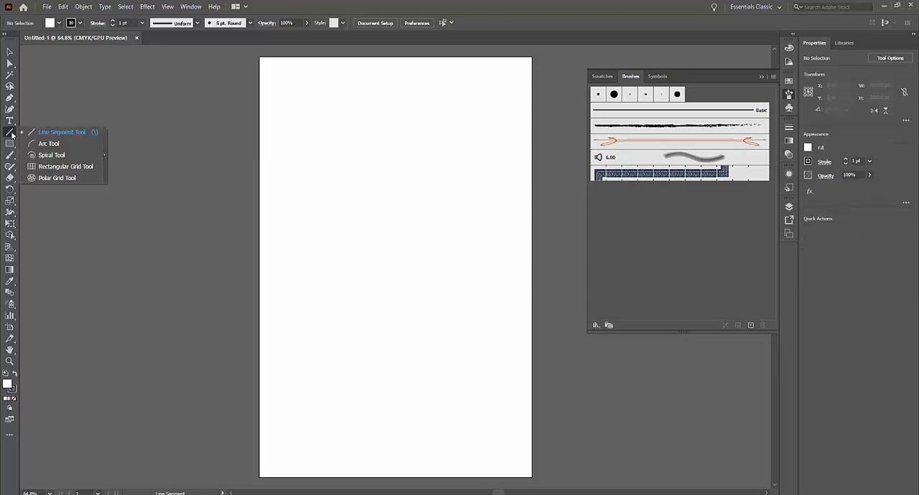
pyautogui.click(57, 166)
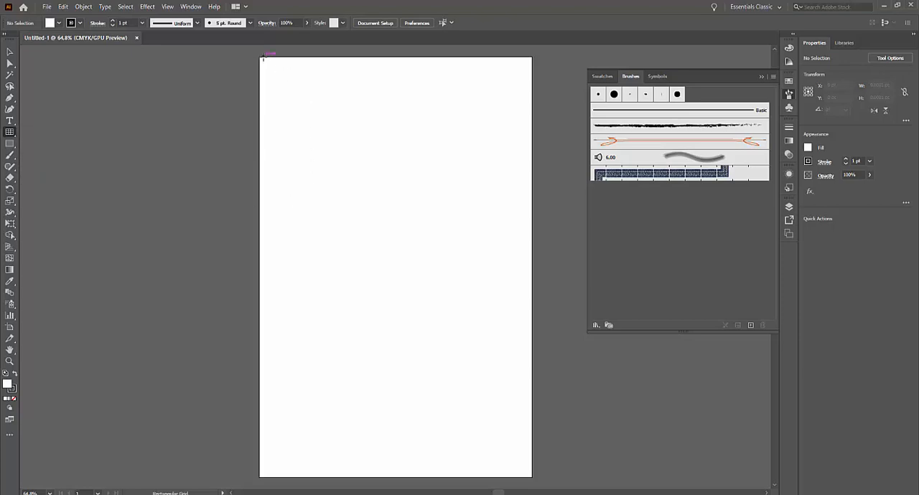
pyautogui.moveTo(260, 57); pyautogui.dragTo(533, 477)
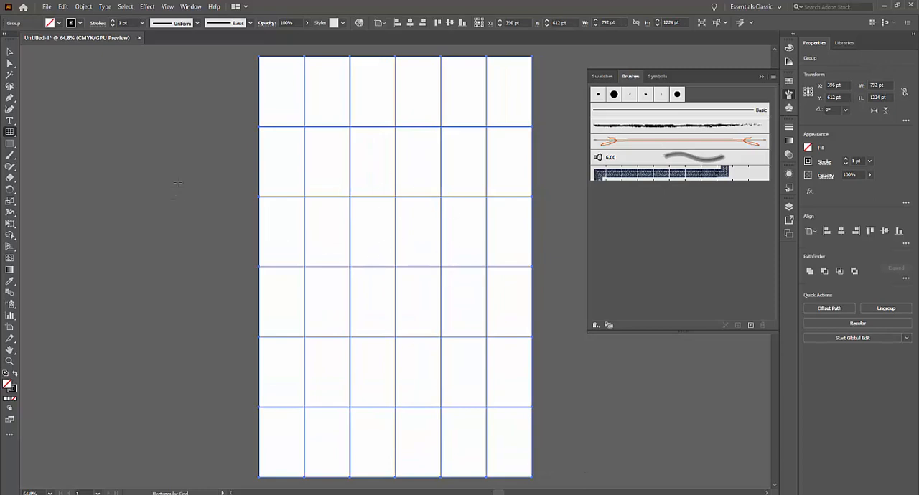
pyautogui.press('Delete')
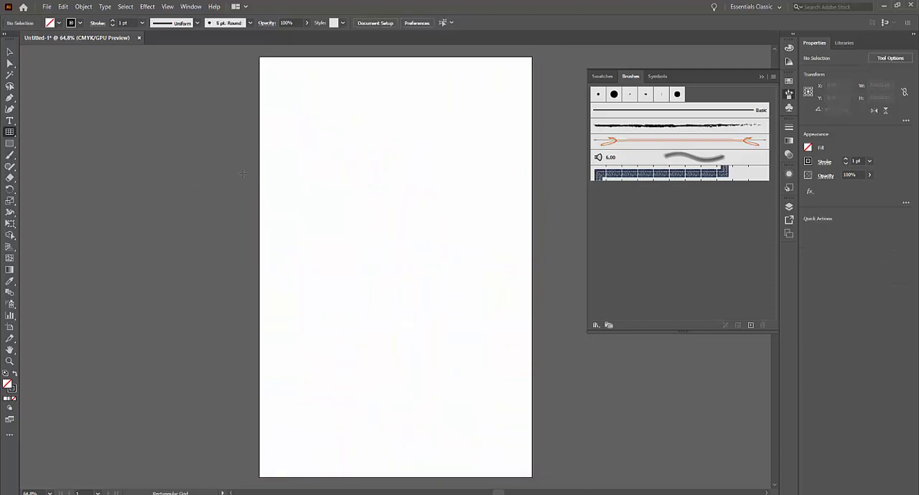
# Step: Following MarkLinesDay1.pdf, draw a rectangular grid over the entire artboard with 5 horizontal and 3 vertical dividers
pyautogui.doubleClick(10, 133)
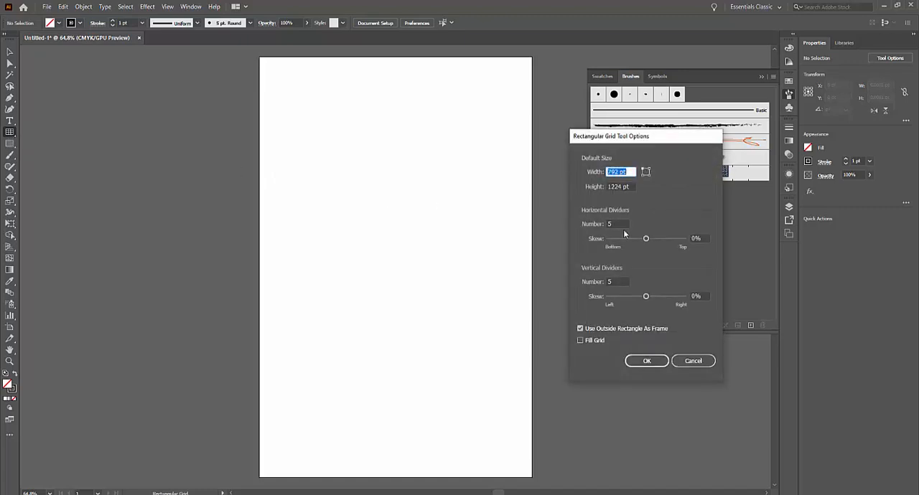
pyautogui.doubleClick(613, 224)
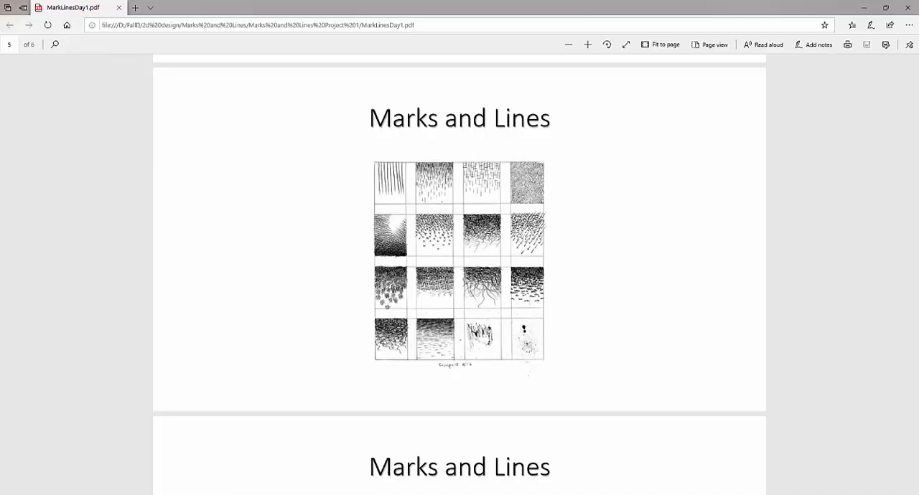
pyautogui.scroll(-3, 451, 370)
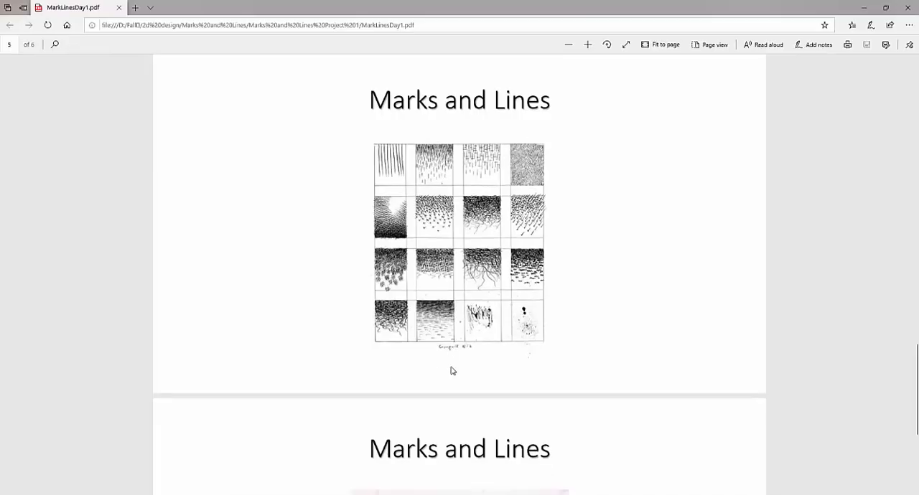
pyautogui.scroll(10, 450, 370)
pyautogui.scroll(-2, 450, 369)
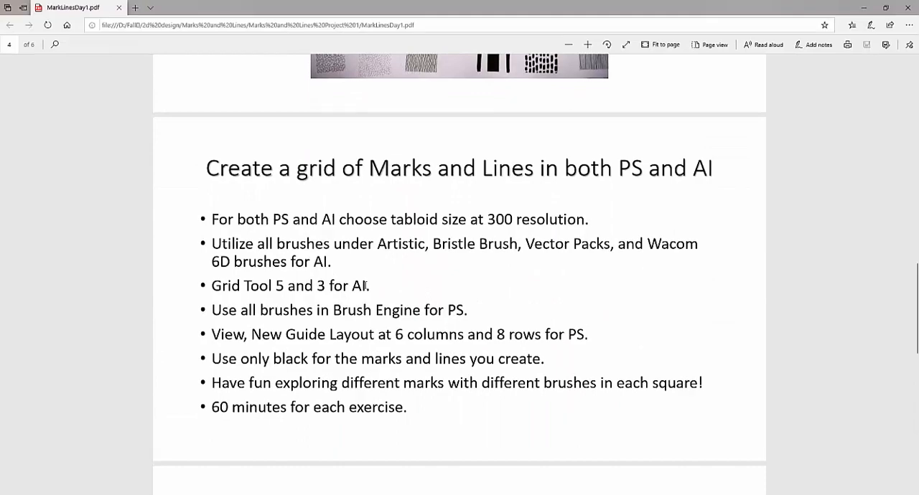
pyautogui.click(863, 7)
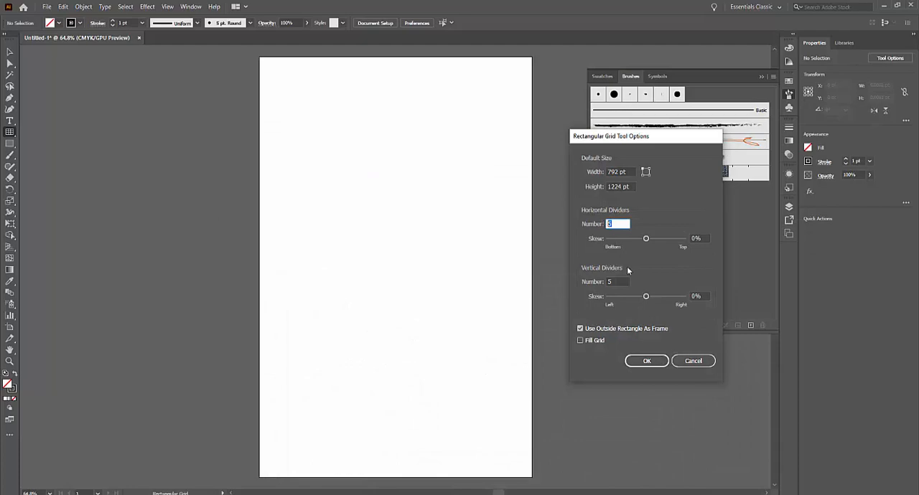
pyautogui.click(610, 281)
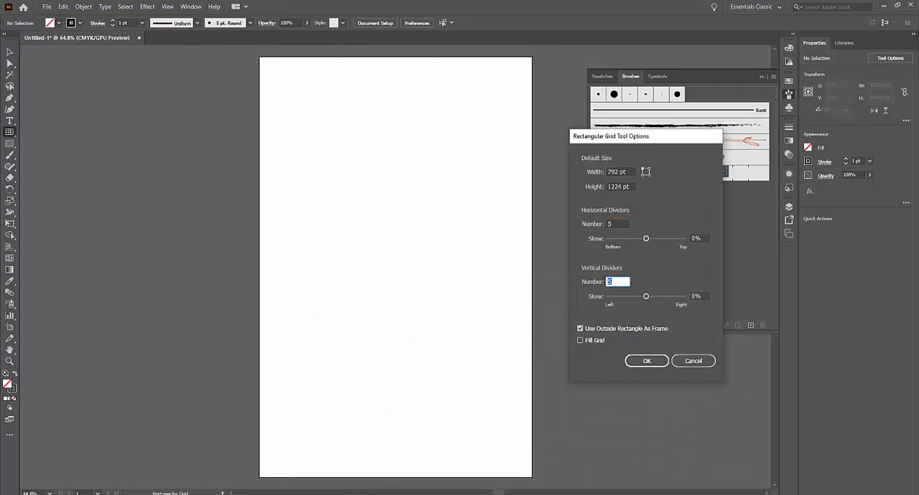
pyautogui.write('3')
pyautogui.click(654, 366)
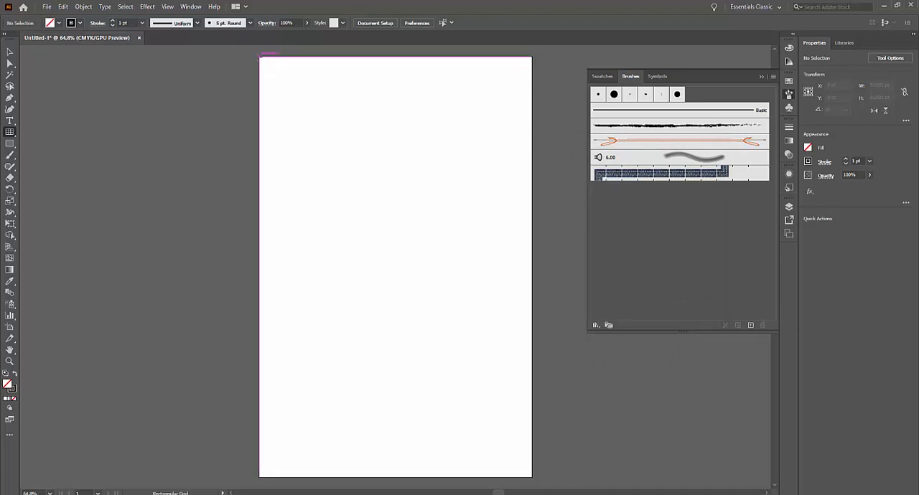
pyautogui.moveTo(260, 57); pyautogui.dragTo(532, 477)
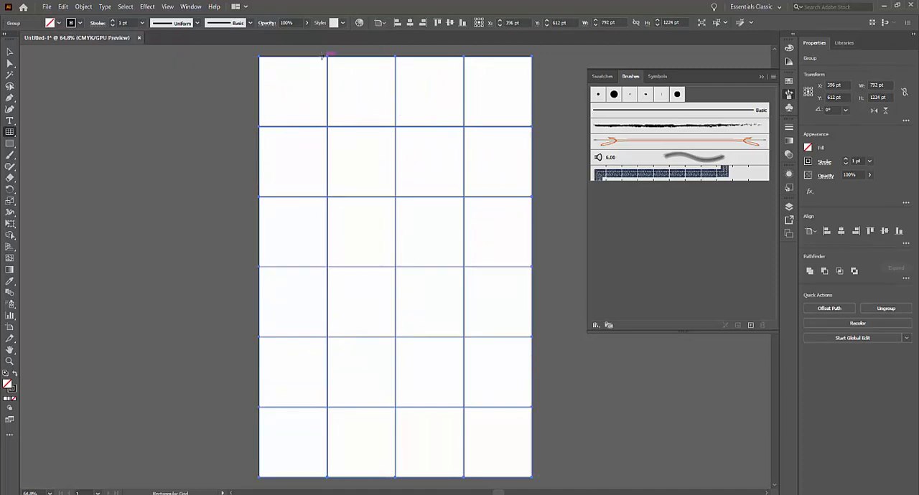
# Step: Fill the grid with black and set its fill back to none
pyautogui.click(60, 23)
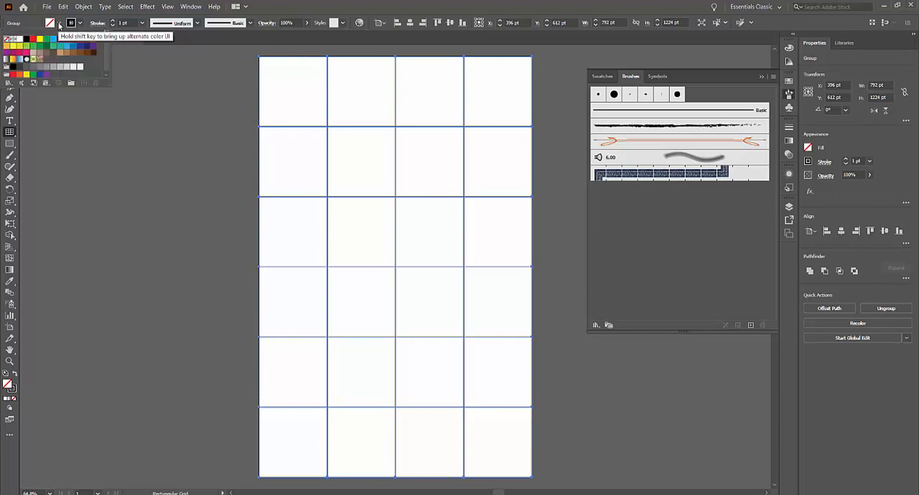
pyautogui.click(28, 43)
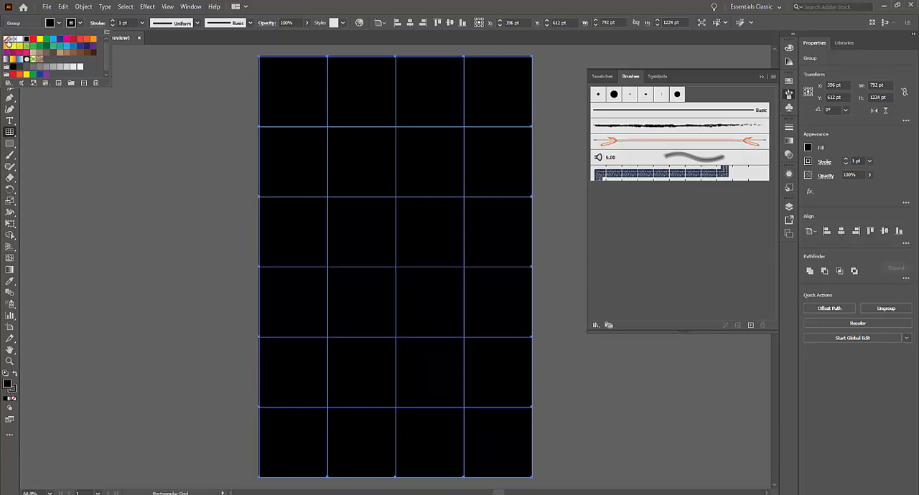
pyautogui.click(6, 40)
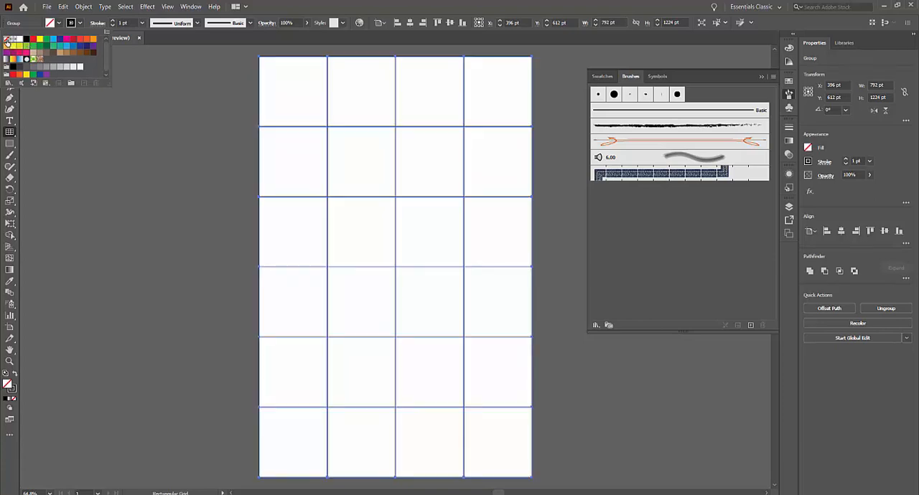
# Step: Set the grid's stroke weight to 2 pt and deselect the grid
pyautogui.click(80, 24)
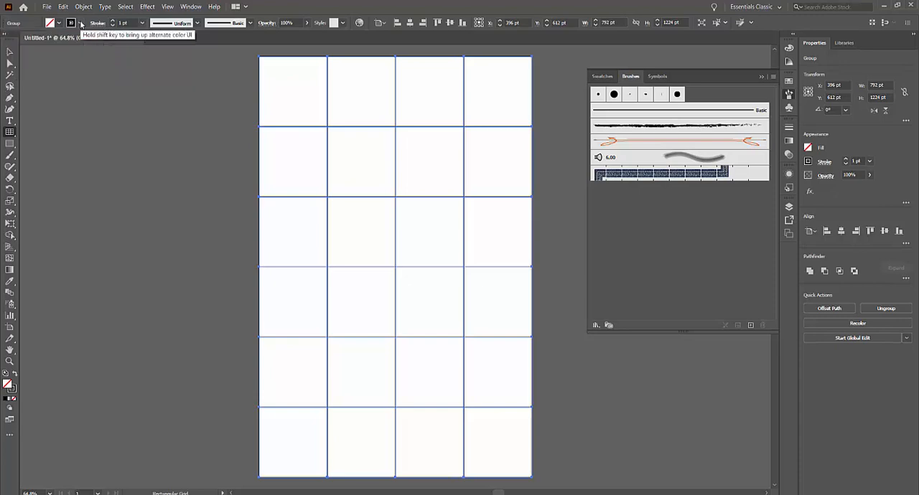
pyautogui.click(81, 25)
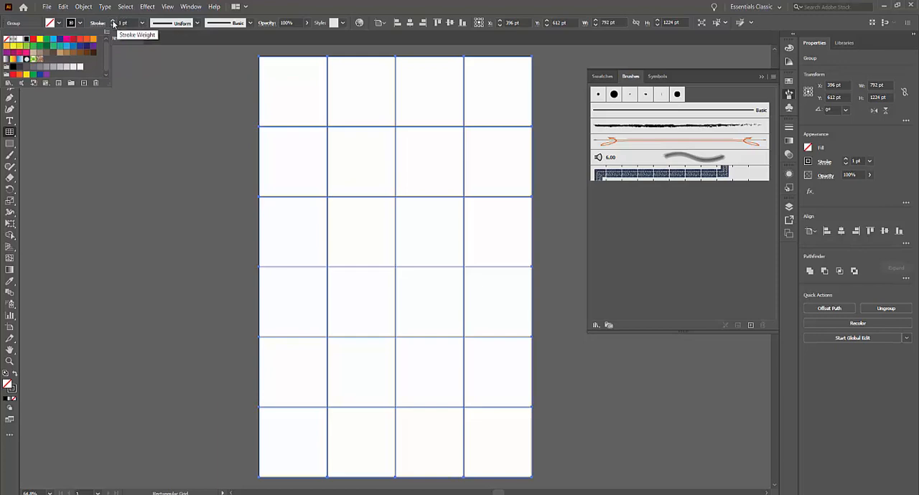
pyautogui.click(112, 24)
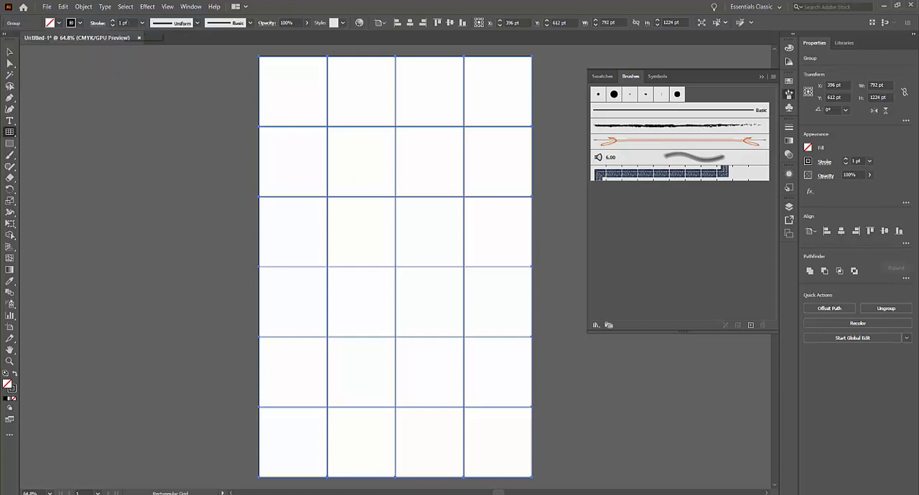
pyautogui.click(144, 28)
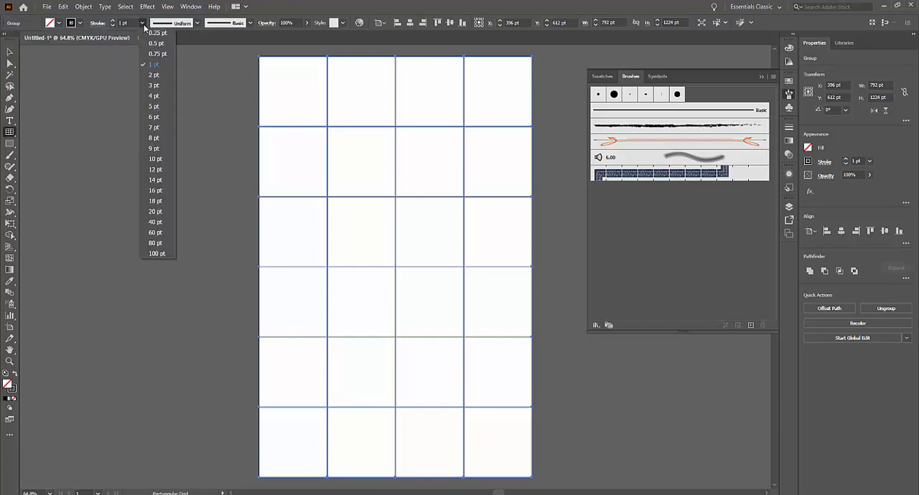
pyautogui.click(158, 76)
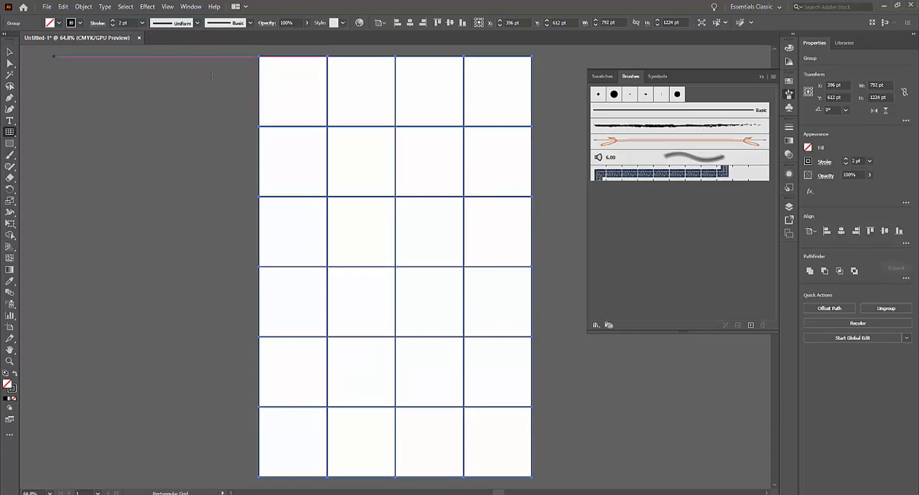
pyautogui.click(10, 52)
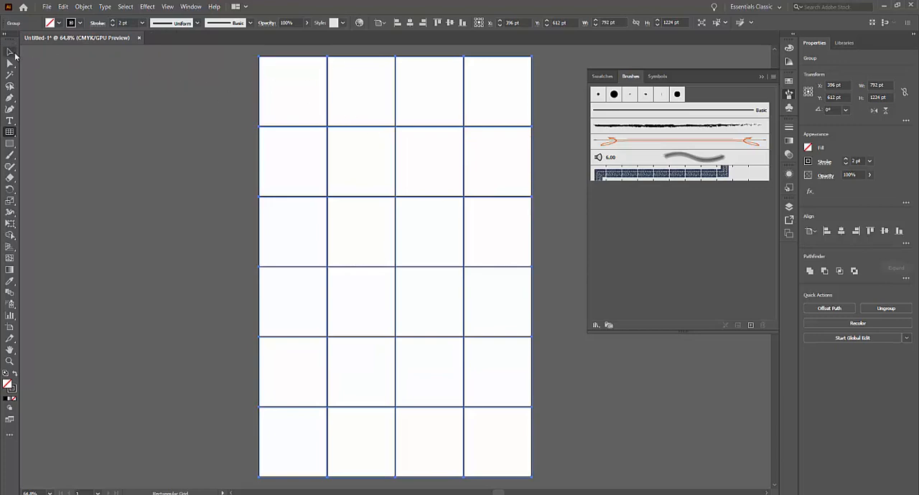
pyautogui.click(226, 205)
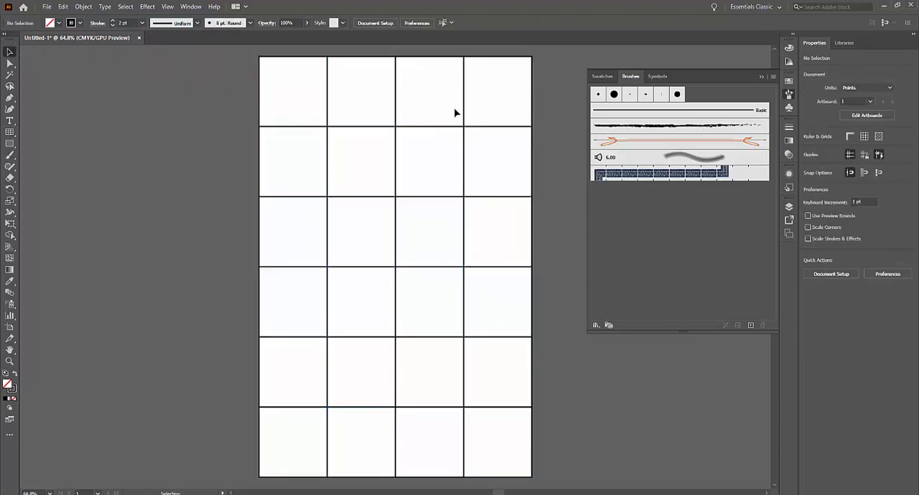
# Step: Select the grid, hide its selection edges and deselect it again
pyautogui.click(463, 202)
pyautogui.hotkey('ctrl', 'h')
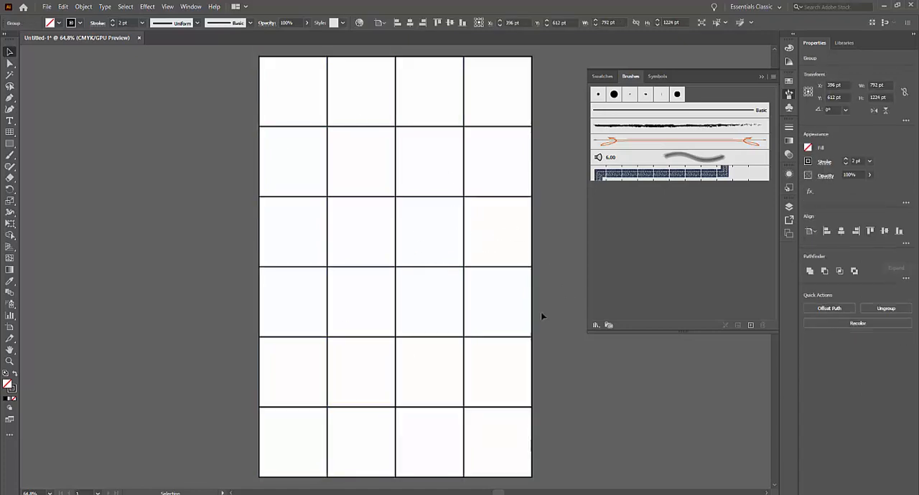
pyautogui.click(541, 316)
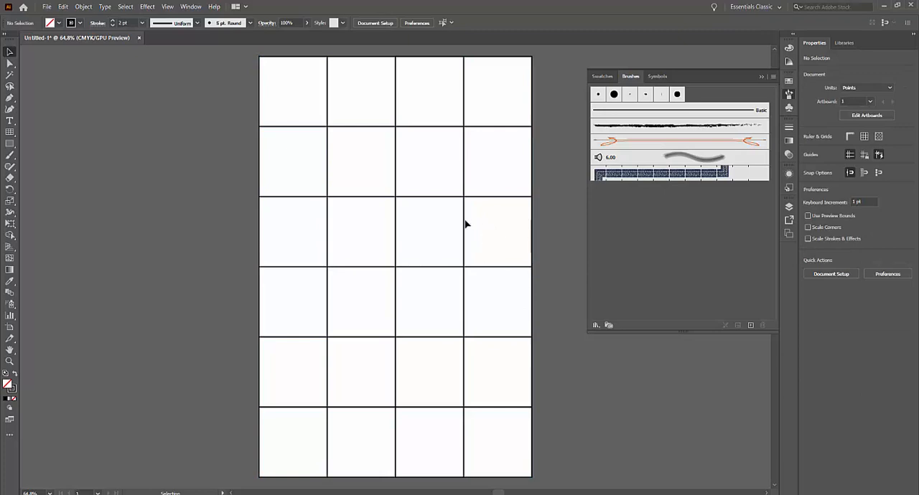
# Step: With the Paintbrush tool and the thin charcoal art brush, paint a few short marks in the two right-hand cells of the grid's top row
pyautogui.click(9, 155)
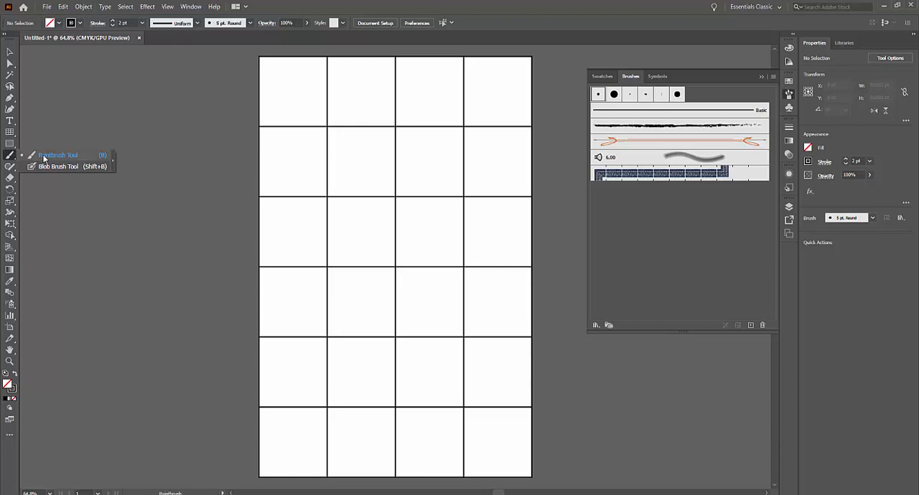
pyautogui.click(43, 157)
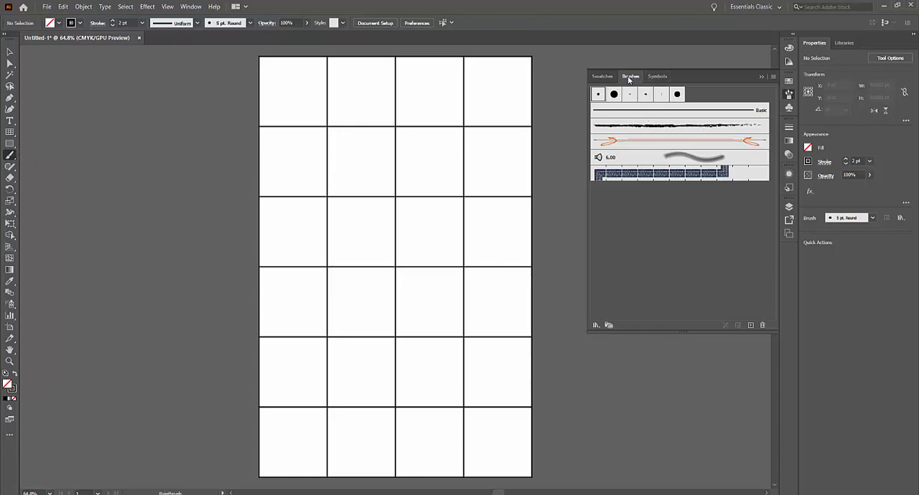
pyautogui.click(761, 78)
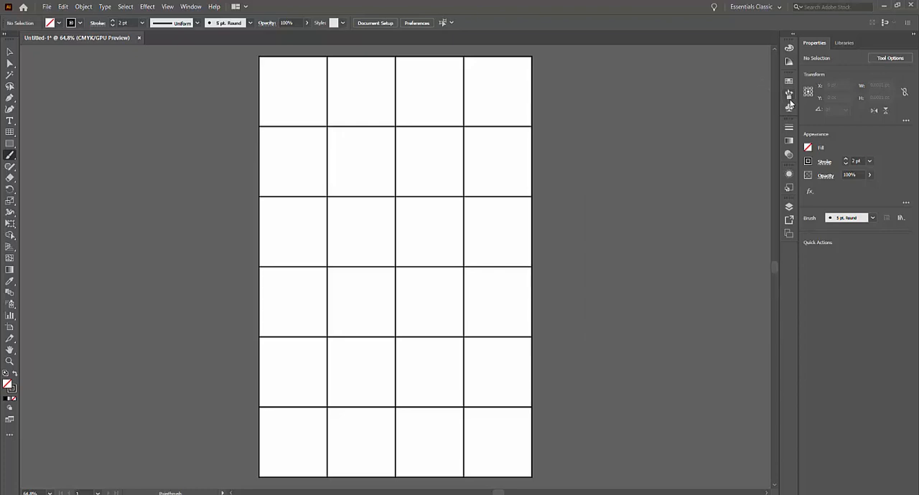
pyautogui.click(788, 96)
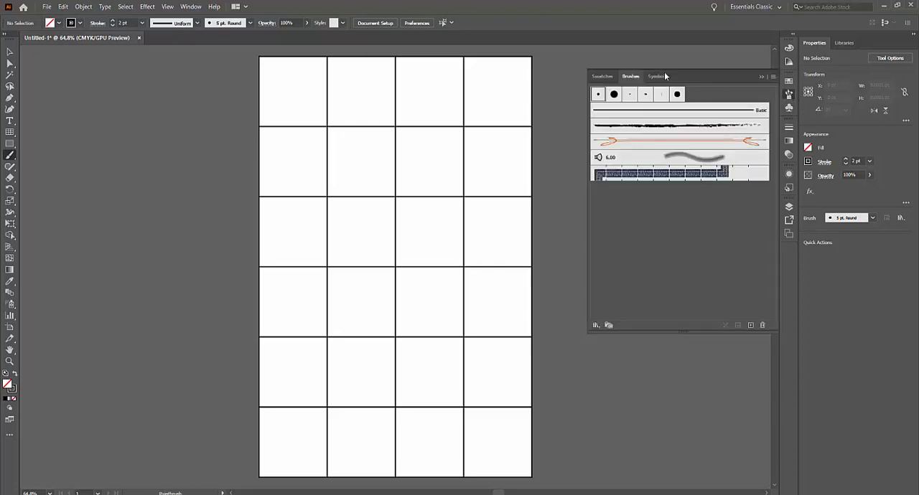
pyautogui.click(667, 131)
pyautogui.moveTo(436, 87)
pyautogui.mouseDown()
pyautogui.moveTo(433, 97)
pyautogui.moveTo(460, 127)
pyautogui.mouseUp()
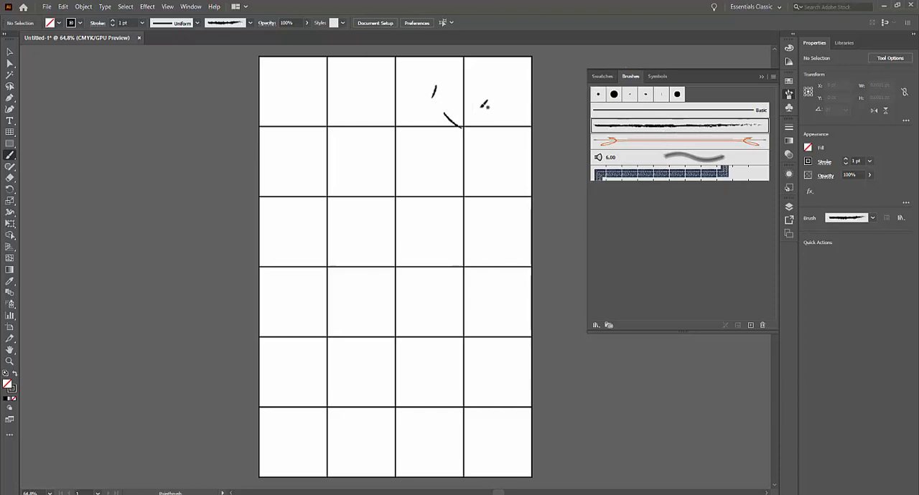
pyautogui.moveTo(513, 81); pyautogui.dragTo(511, 96)
# Step: Paint soft grey marks in the two middle columns around the top row with the 6.00 bristle brush
pyautogui.click(685, 158)
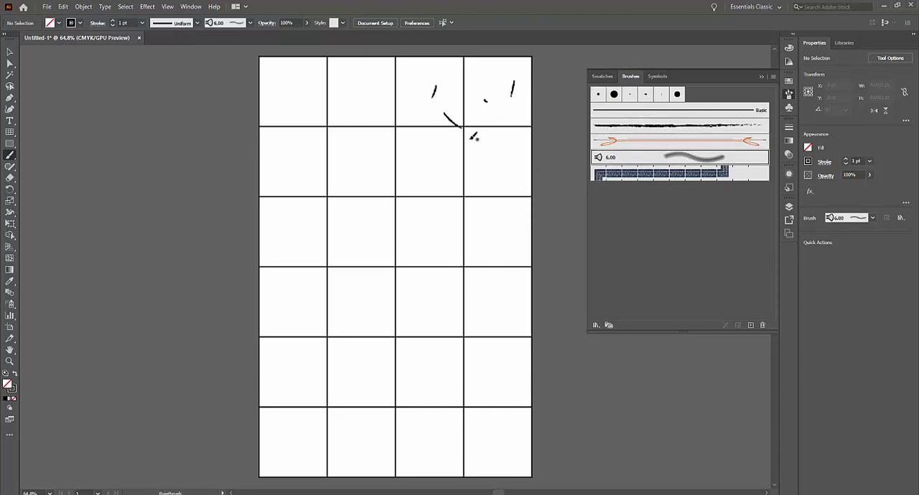
pyautogui.moveTo(370, 81)
pyautogui.mouseDown()
pyautogui.moveTo(347, 104)
pyautogui.moveTo(363, 100)
pyautogui.moveTo(384, 127)
pyautogui.mouseUp()
pyautogui.moveTo(432, 100); pyautogui.dragTo(435, 143)
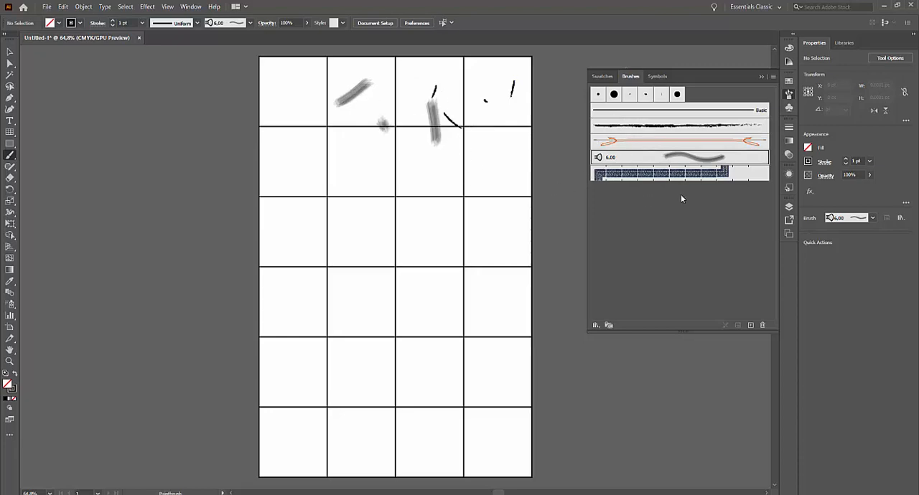
# Step: Open the Artistic_ChalkCharcoalPencil brush library, place it beside the artboard and enlarge it to show more brushes
pyautogui.click(594, 325)
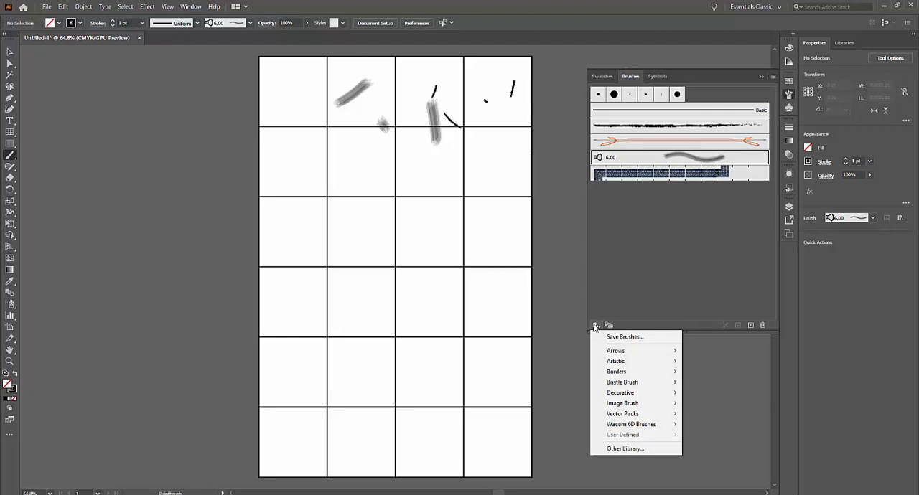
pyautogui.moveTo(602, 363)
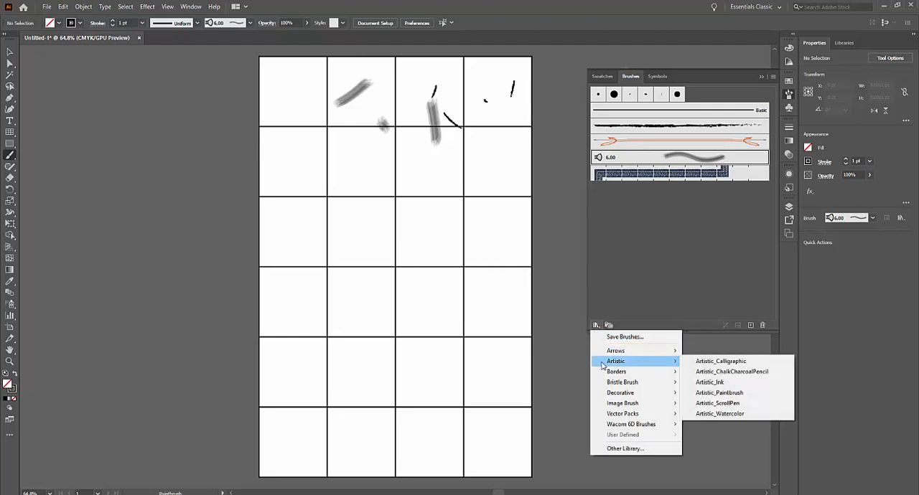
pyautogui.click(719, 373)
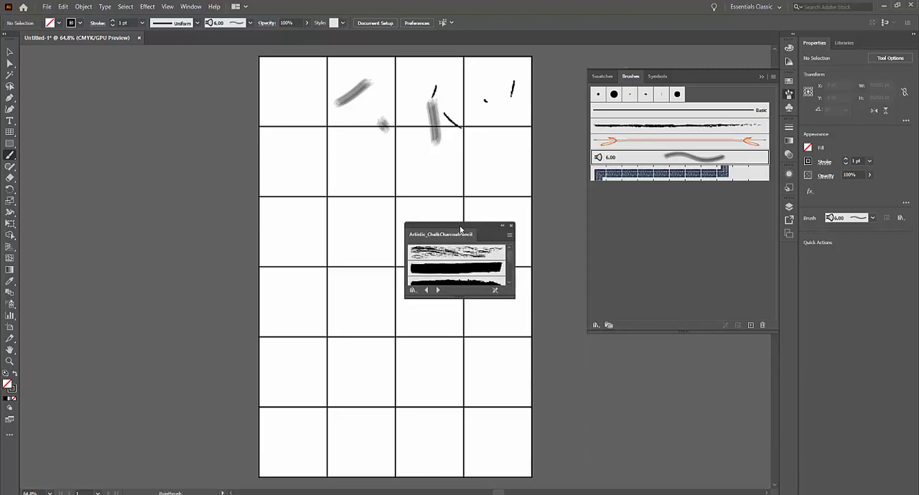
pyautogui.moveTo(447, 229); pyautogui.dragTo(123, 149)
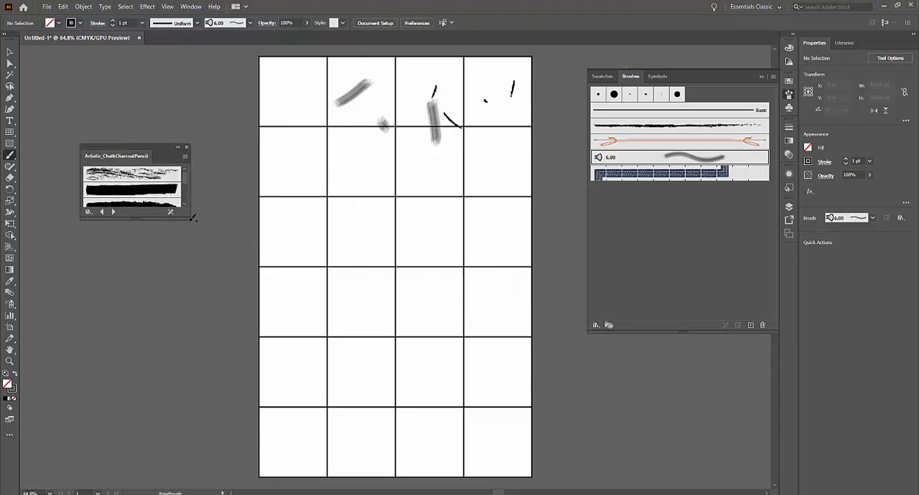
pyautogui.moveTo(189, 221); pyautogui.dragTo(241, 323)
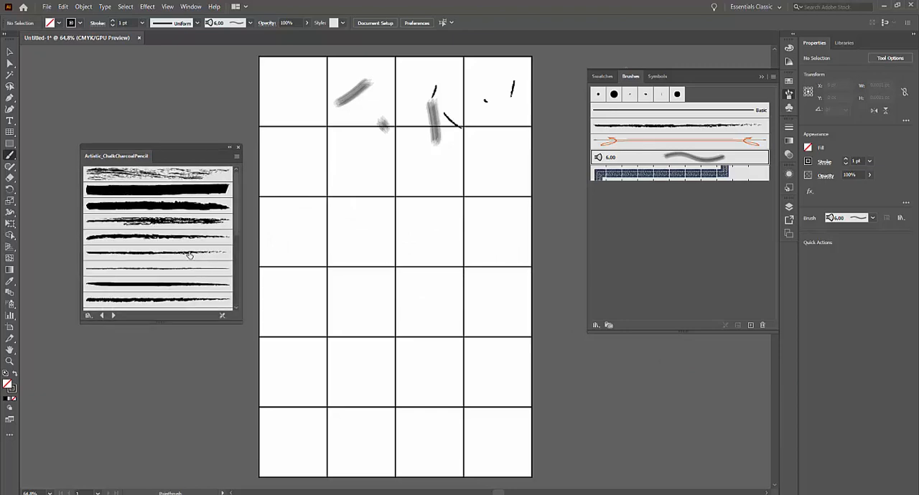
# Step: Add four chalk and charcoal brushes to the document's brushes and paint one solid and one scratchy stroke in the second and third rows
pyautogui.click(186, 242)
pyautogui.click(185, 223)
pyautogui.click(184, 209)
pyautogui.click(184, 189)
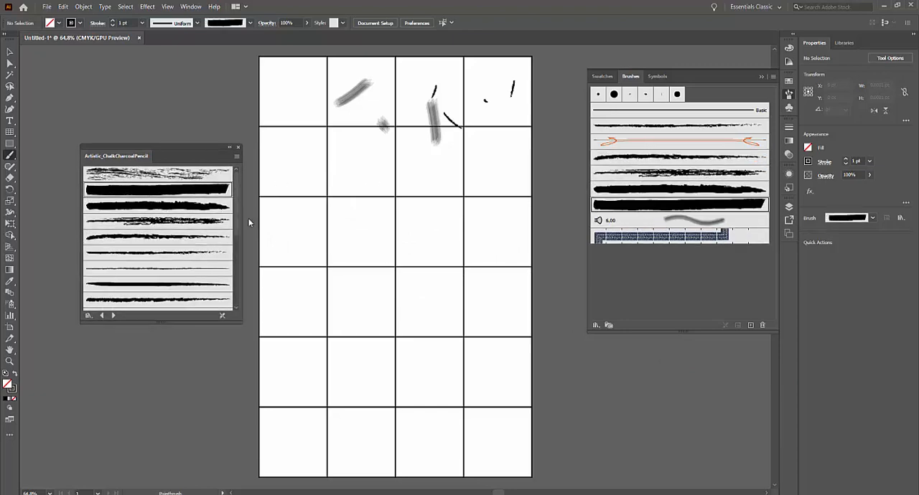
pyautogui.moveTo(424, 218); pyautogui.dragTo(436, 255)
pyautogui.click(698, 177)
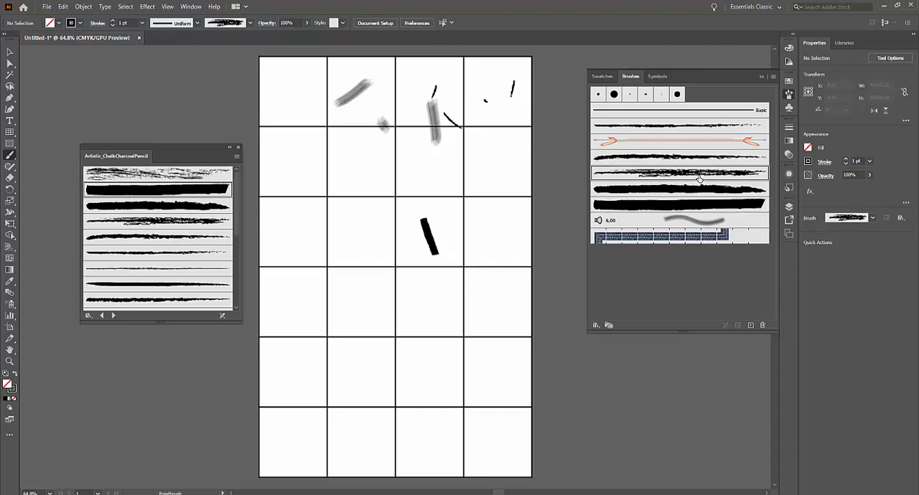
pyautogui.moveTo(474, 169); pyautogui.dragTo(457, 204)
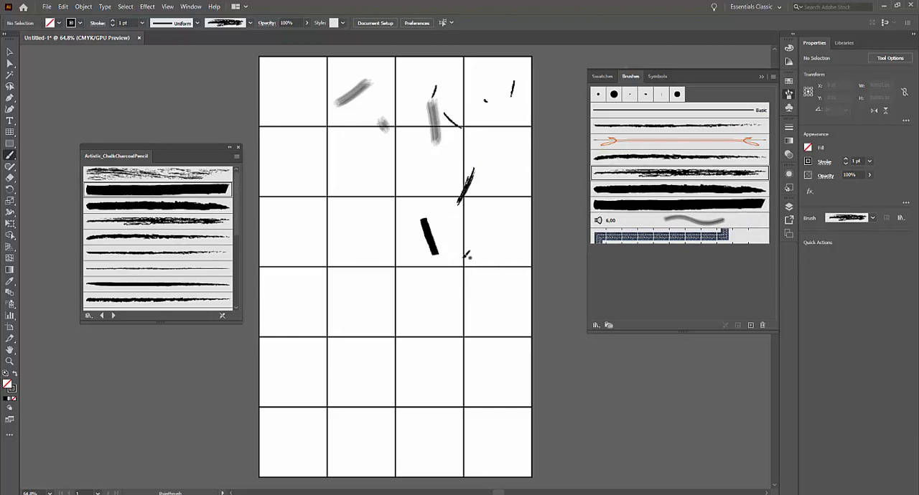
# Step: Load the Grunge brushes vector pack and paint two large dry-brush strokes across the middle of the grid with its third brush
pyautogui.click(594, 324)
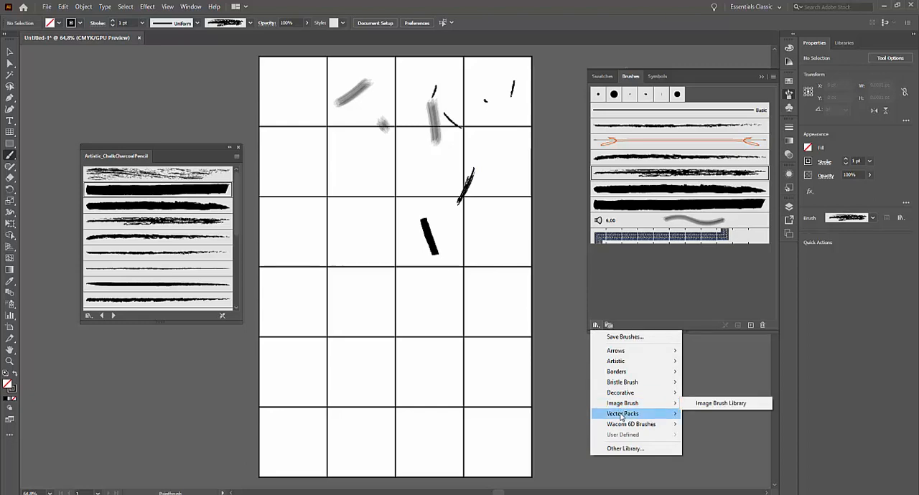
pyautogui.moveTo(622, 415)
pyautogui.click(700, 416)
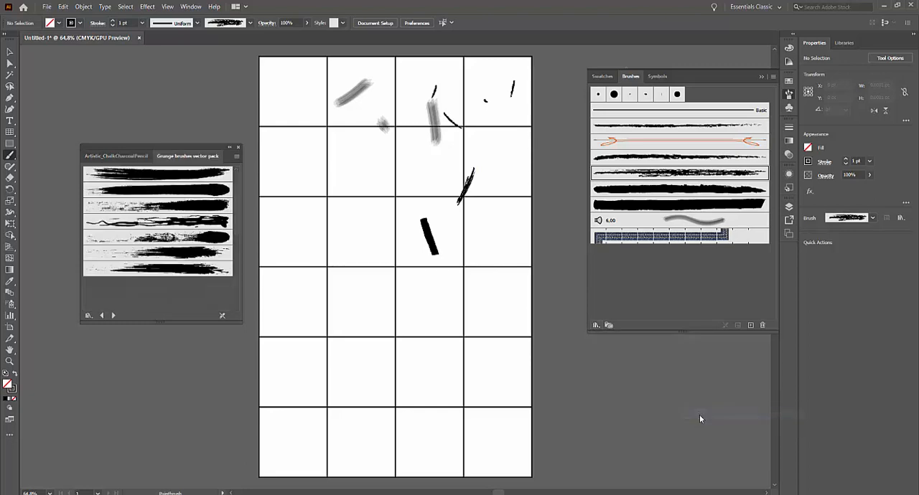
pyautogui.click(169, 207)
pyautogui.moveTo(393, 236)
pyautogui.mouseDown()
pyautogui.moveTo(414, 332)
pyautogui.moveTo(357, 352)
pyautogui.mouseUp()
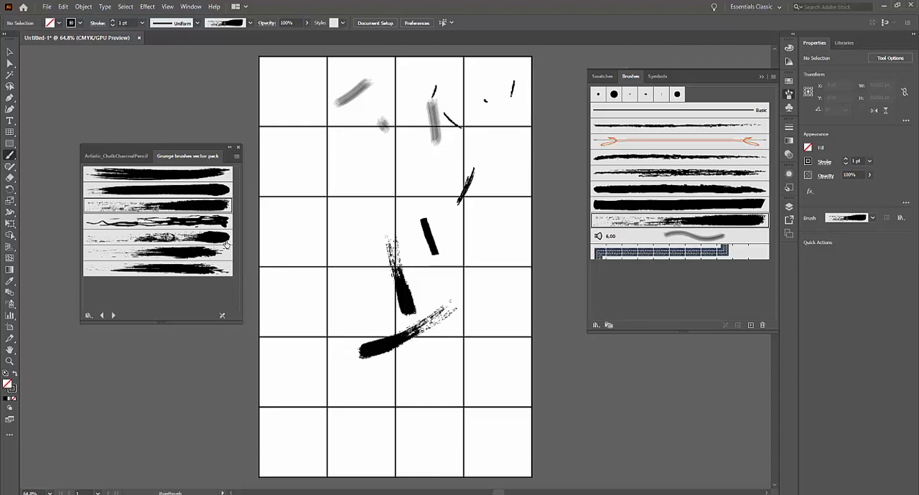
# Step: Paint six short strokes across the second and third rows with the wavy, stringy grunge brush
pyautogui.click(158, 220)
pyautogui.moveTo(286, 191); pyautogui.dragTo(310, 236)
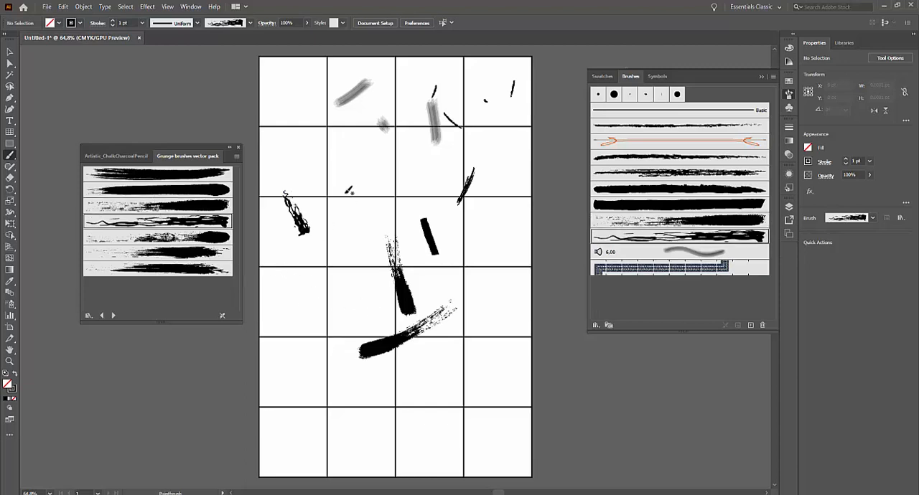
pyautogui.moveTo(348, 190); pyautogui.dragTo(350, 232)
pyautogui.moveTo(390, 204); pyautogui.dragTo(389, 206)
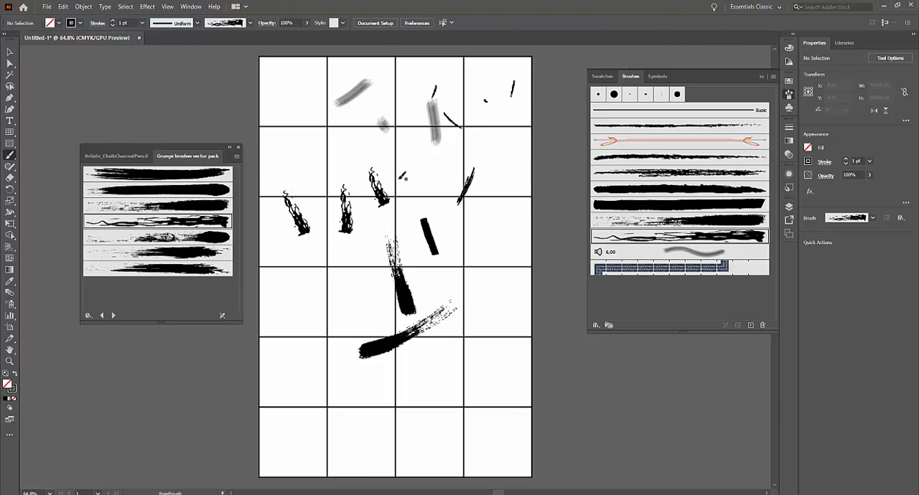
pyautogui.moveTo(415, 154)
pyautogui.mouseDown()
pyautogui.moveTo(429, 210)
pyautogui.moveTo(522, 244)
pyautogui.mouseUp()
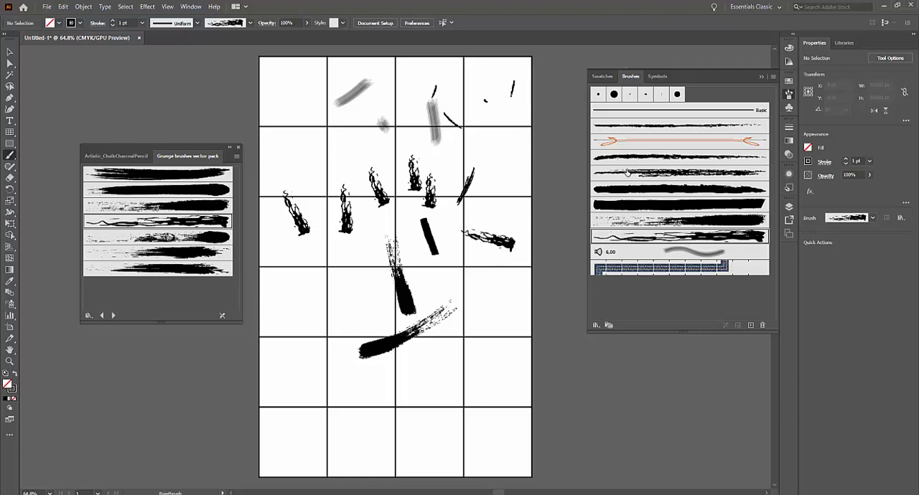
# Step: Paint three thin curved lines in the top two rows with the thin charcoal art brush
pyautogui.click(671, 126)
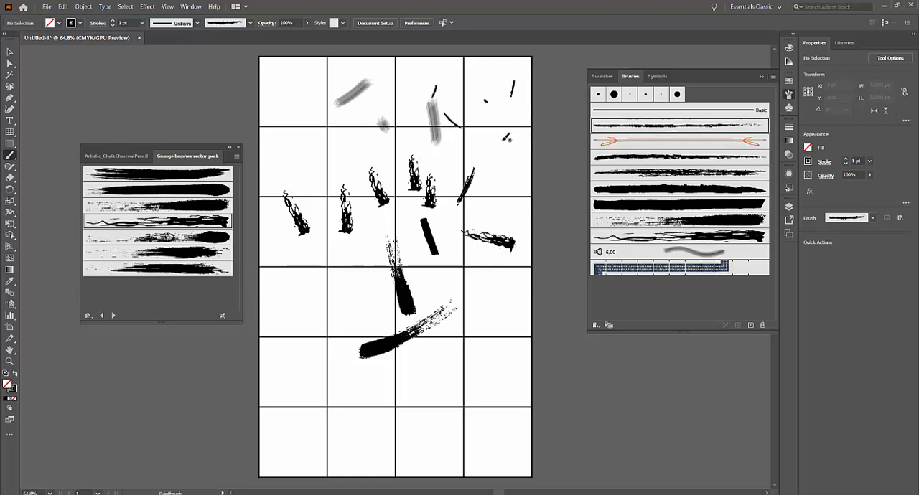
pyautogui.moveTo(505, 141); pyautogui.dragTo(491, 195)
pyautogui.moveTo(367, 108); pyautogui.dragTo(412, 140)
pyautogui.moveTo(315, 118); pyautogui.dragTo(314, 117)
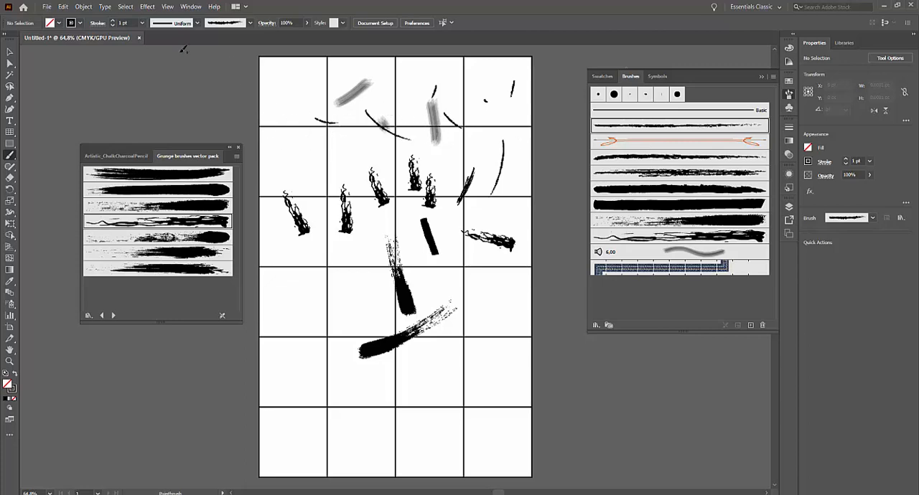
# Step: Set the stroke weight to 7 pt and paint a thick charcoal stroke down the top-left cell
pyautogui.click(143, 23)
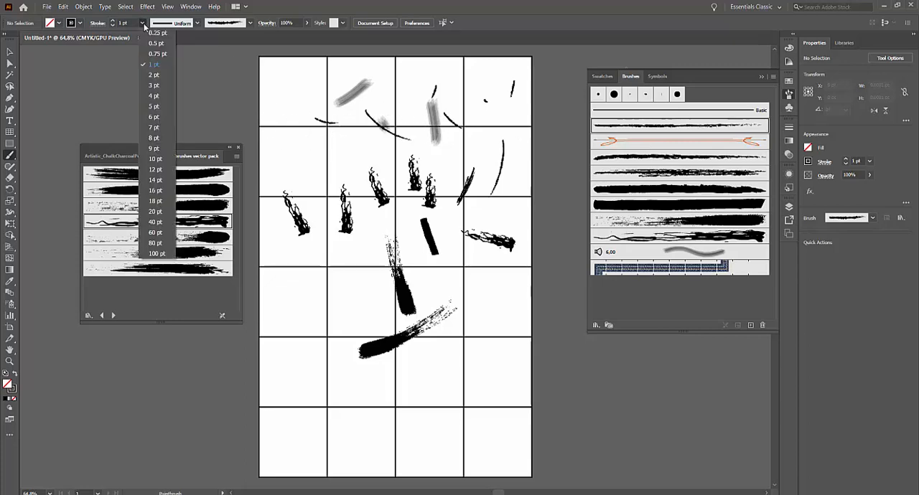
pyautogui.click(157, 128)
pyautogui.moveTo(306, 66); pyautogui.dragTo(318, 122)
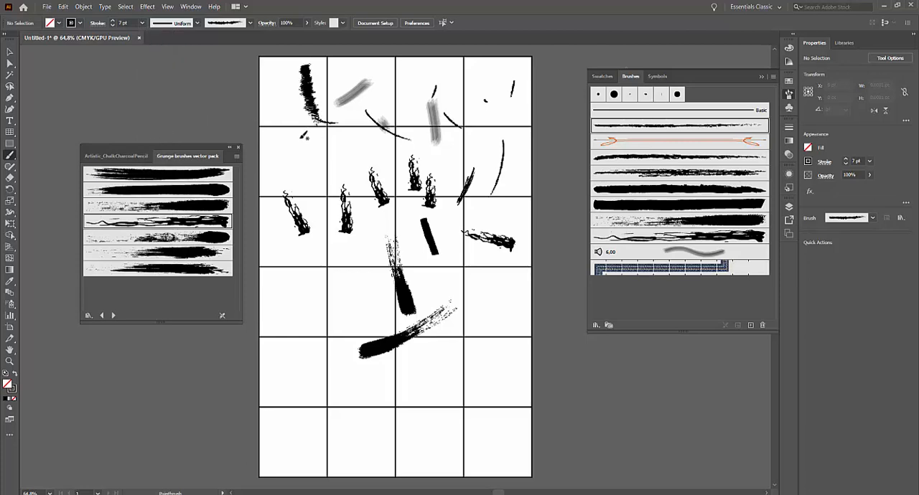
# Step: Set the stroke weight back to 1 pt and paint a thin charcoal line near the top row's middle divider
pyautogui.click(143, 23)
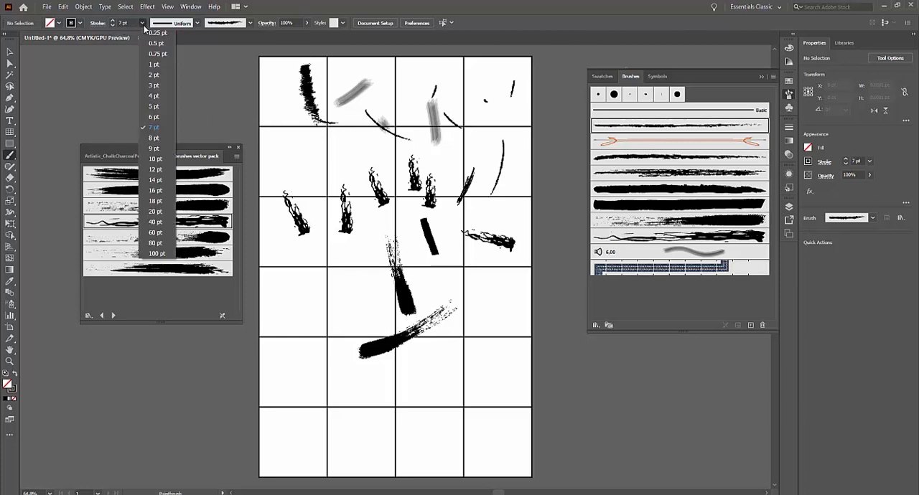
pyautogui.click(165, 63)
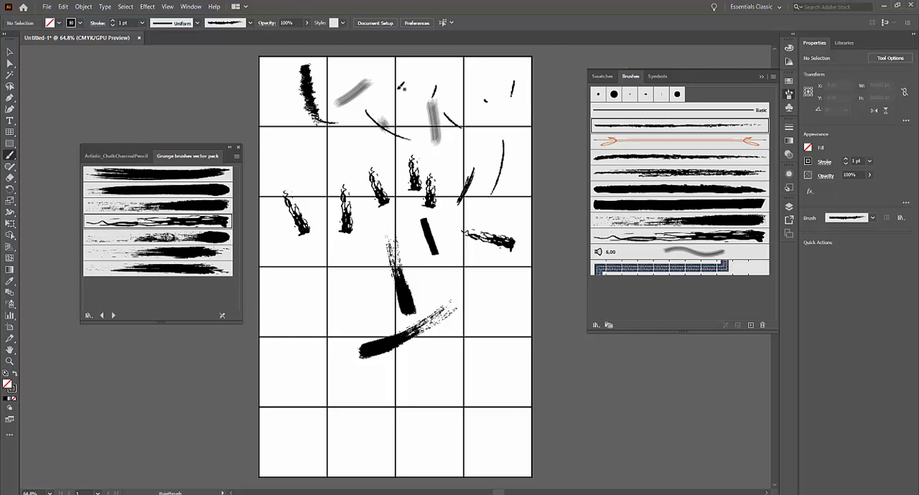
pyautogui.moveTo(397, 89); pyautogui.dragTo(388, 142)
# Step: Switch to MarkLinesDay1.pdf in the browser and review the instructions for the grid of marks and lines
pyautogui.click(884, 5)
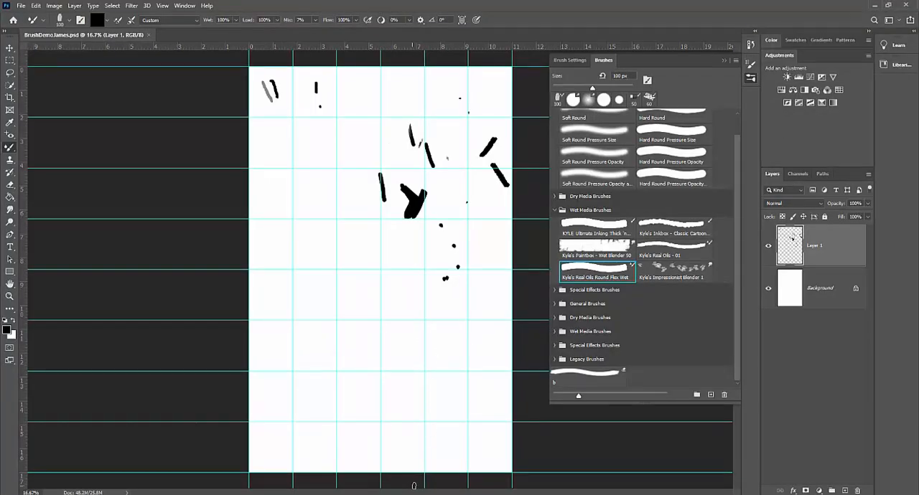
pyautogui.hotkey('alt', 'Tab')
pyautogui.scroll(4, 442, 352)
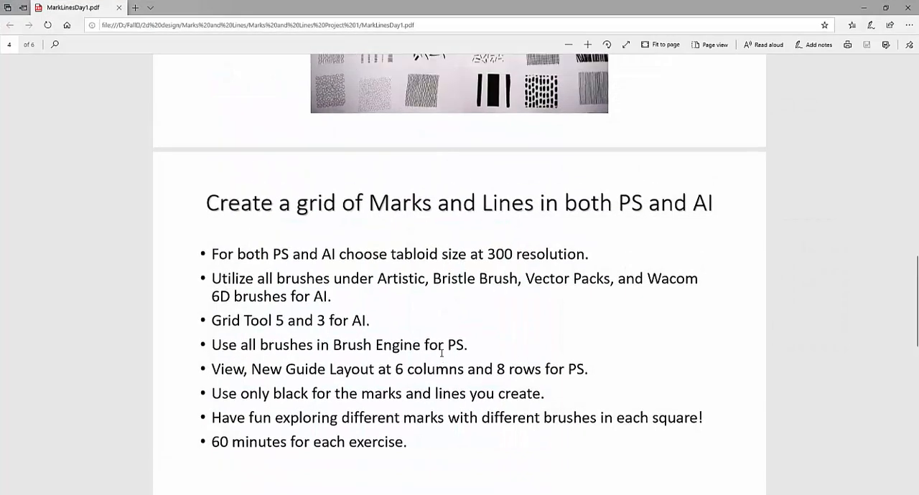